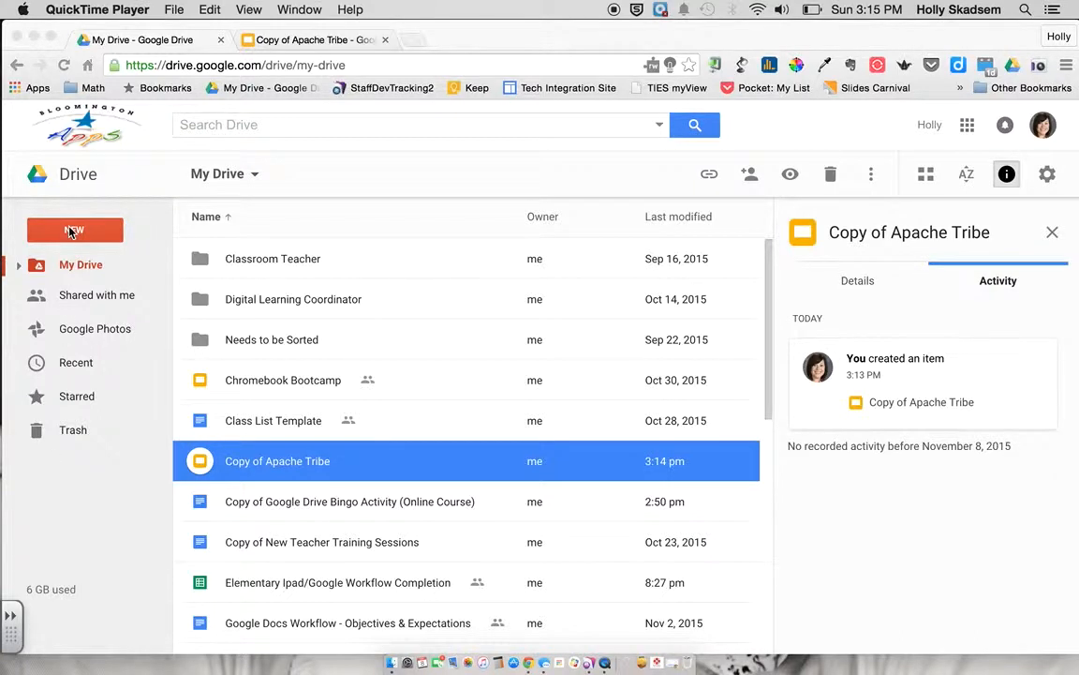
Create a new blank Google Form from Google Drive's New > More menu
{"action": "left_click", "coordinate": [70, 231]}
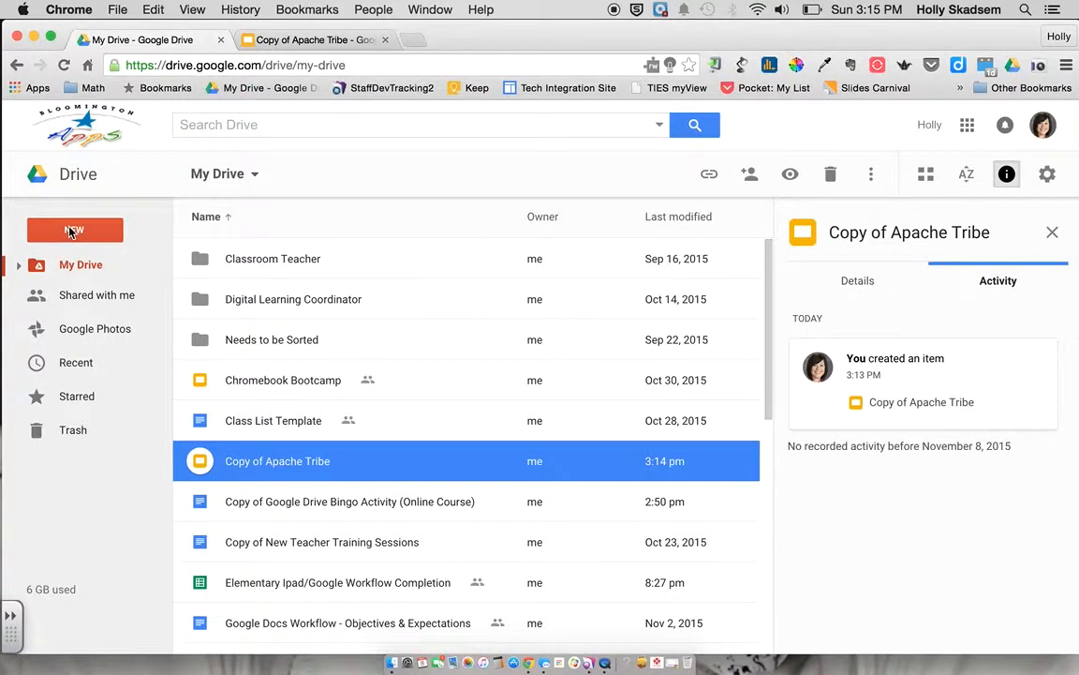
{"action": "left_click", "coordinate": [71, 231]}
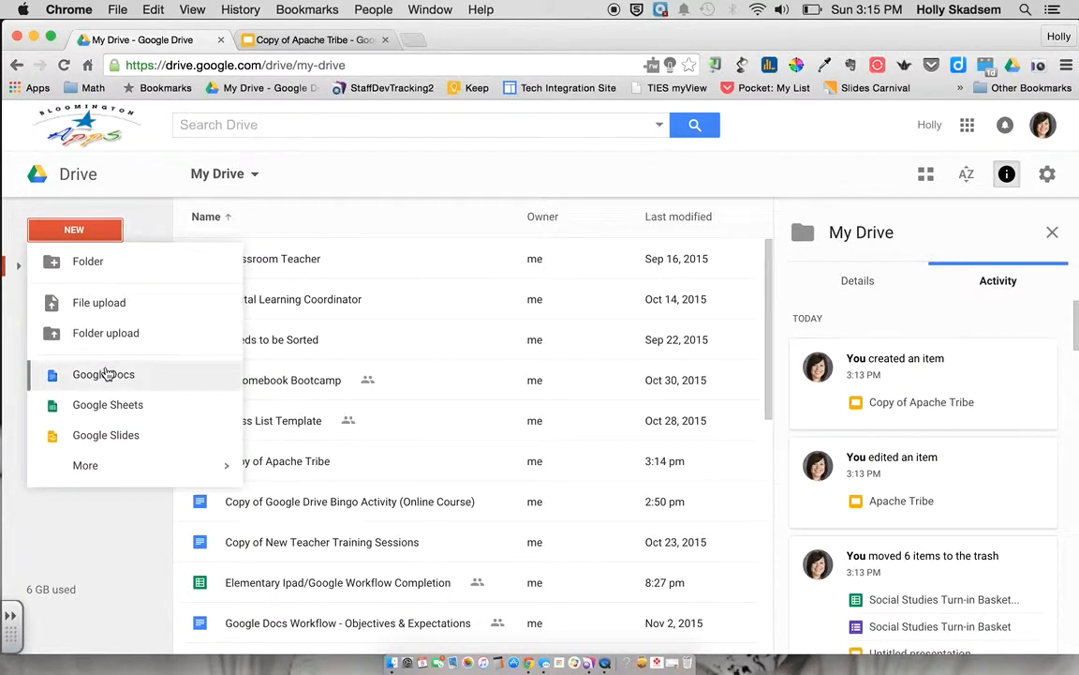
{"action": "mouse_move", "coordinate": [113, 466]}
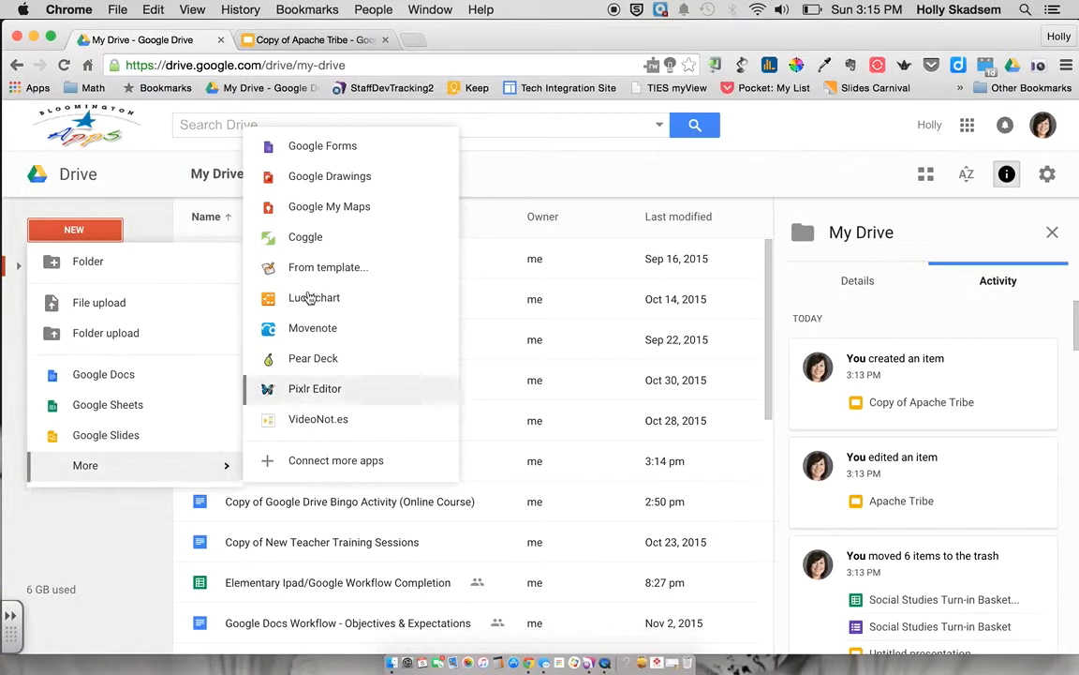
{"action": "left_click", "coordinate": [322, 150]}
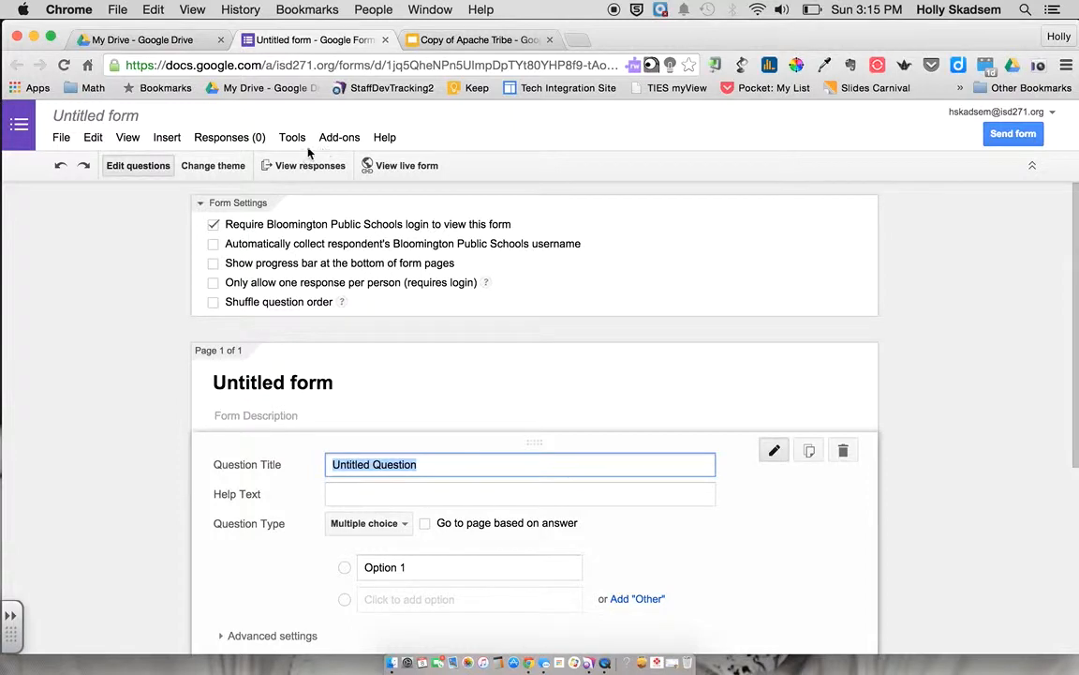
Rename the untitled form to 'Social Studies Presentation Turn-in'
{"action": "left_click", "coordinate": [78, 120]}
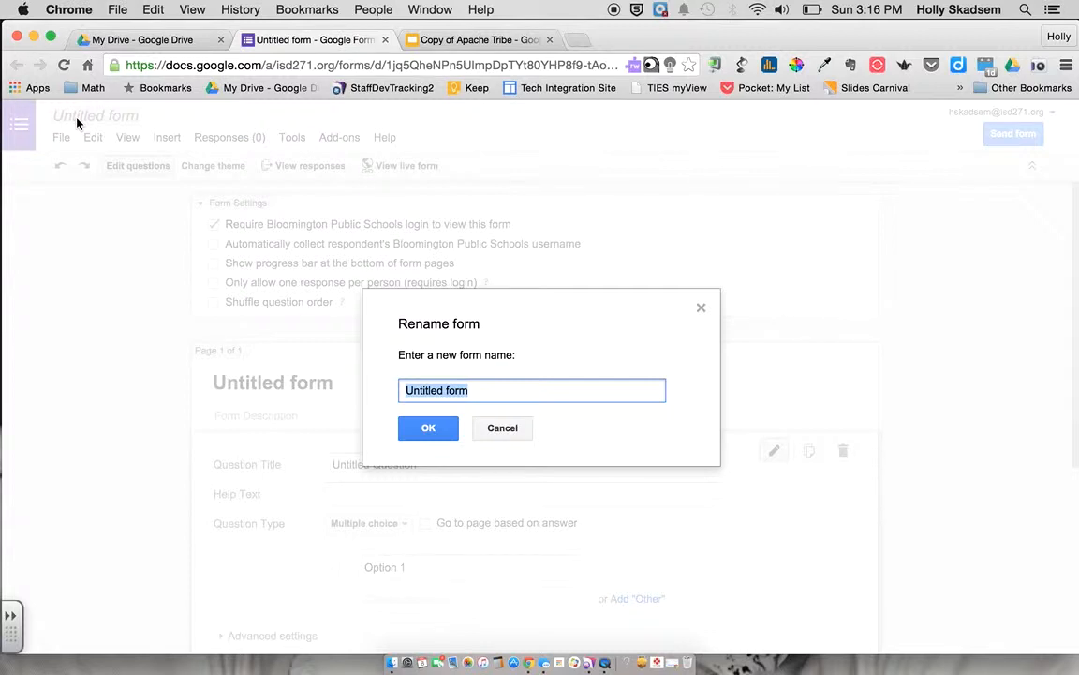
{"action": "type", "text": "Social Studi"}
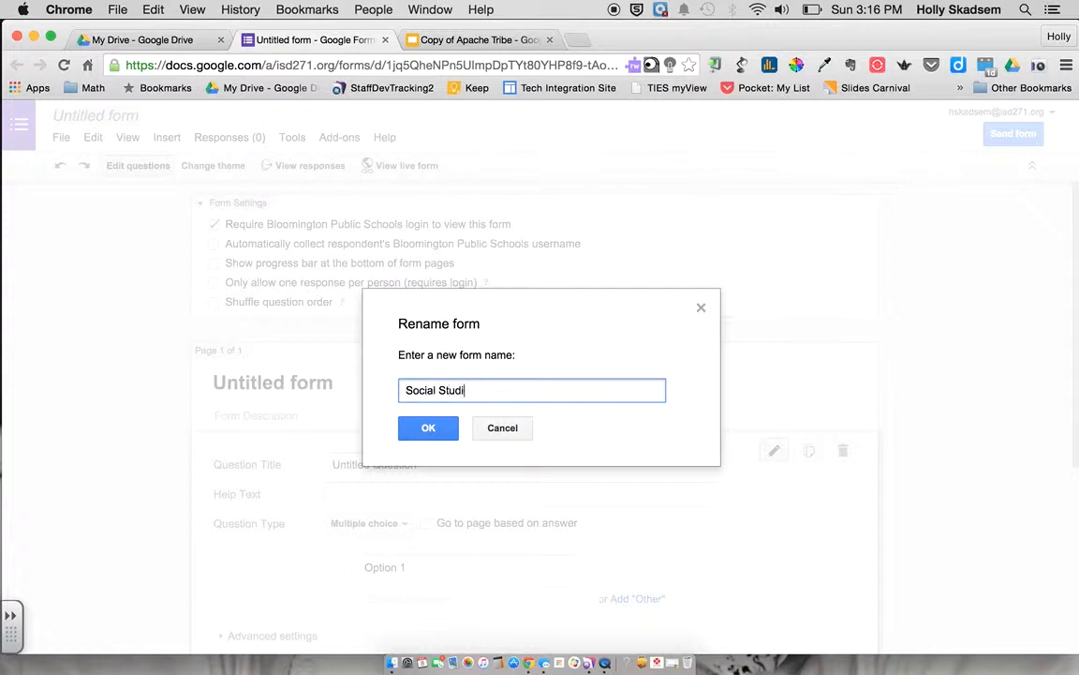
{"action": "type", "text": "es Presentation Turn-in"}
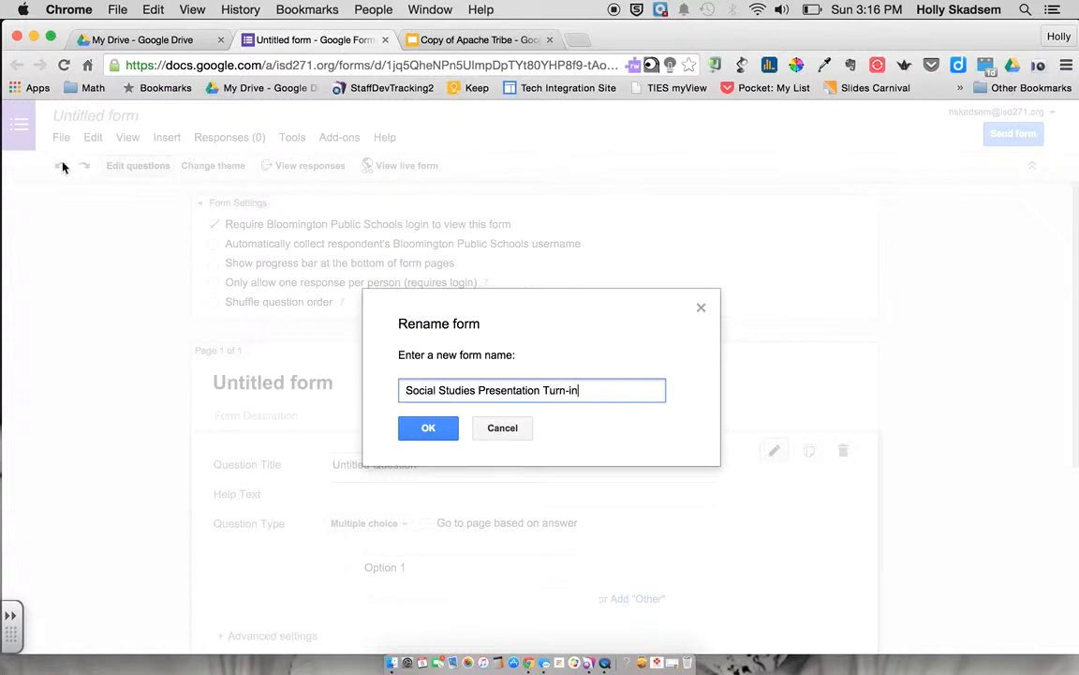
{"action": "left_click", "coordinate": [428, 428]}
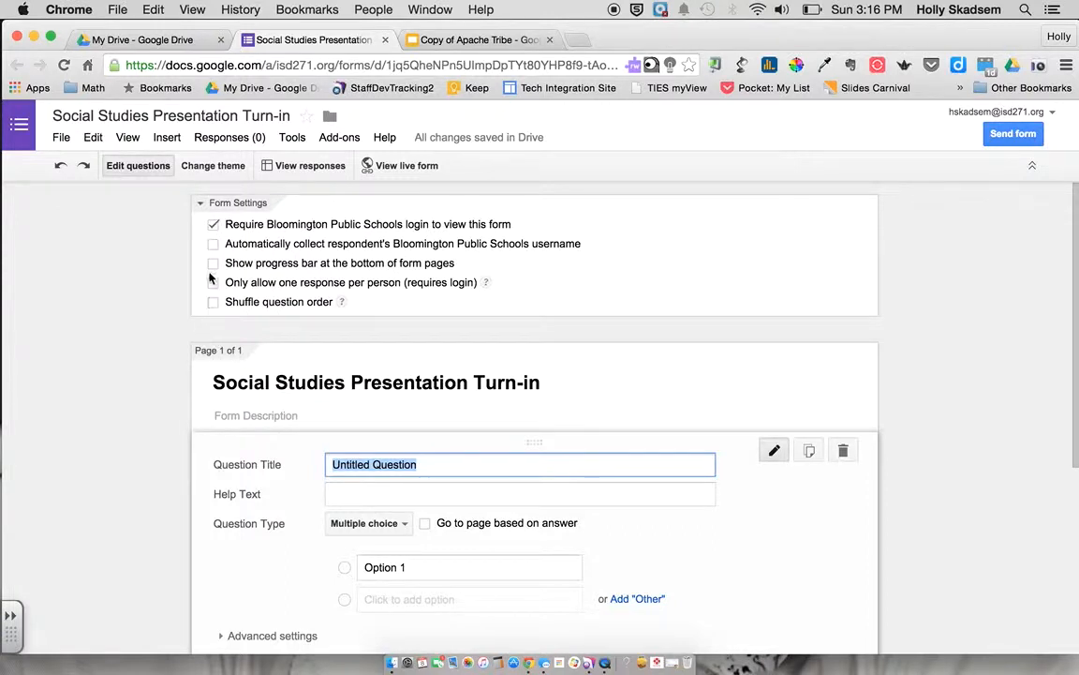
Apply the Fireworks theme from the theme list to the form
{"action": "left_click", "coordinate": [212, 168]}
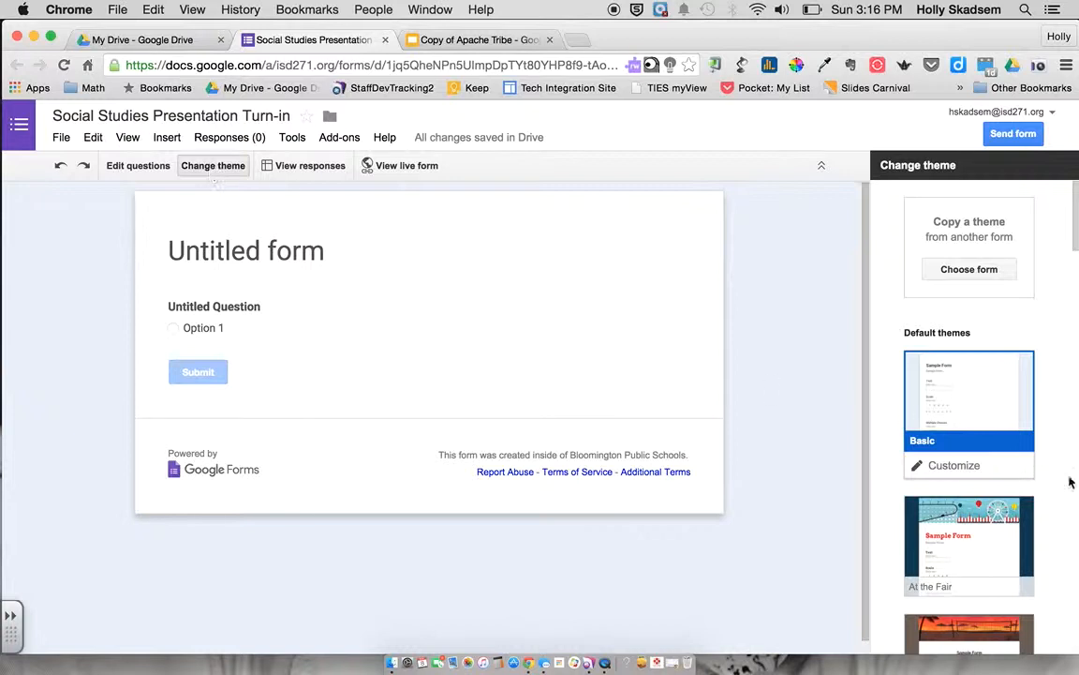
{"action": "scroll", "coordinate": [998, 516], "scroll_direction": "down", "scroll_amount": 10}
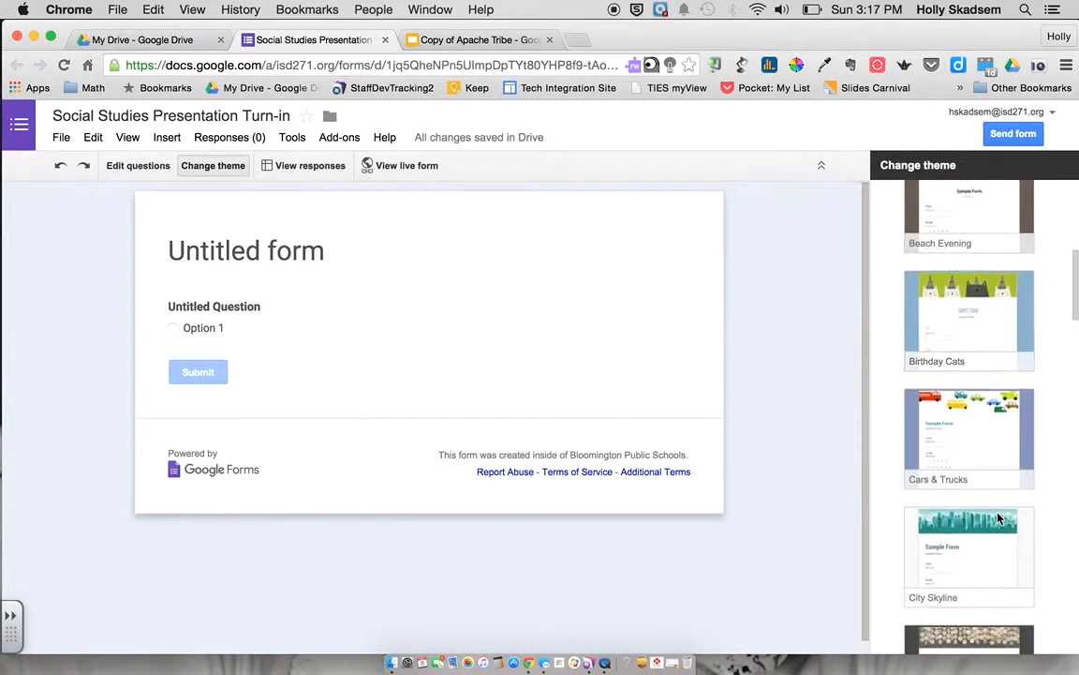
{"action": "scroll", "coordinate": [998, 517], "scroll_direction": "down", "scroll_amount": 5}
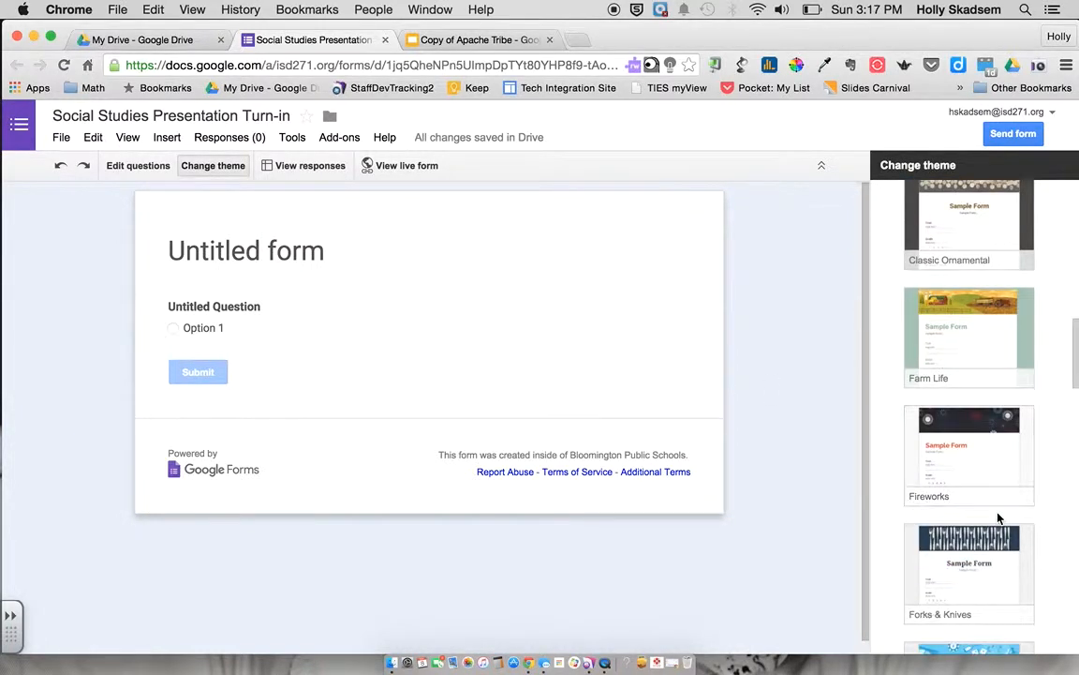
{"action": "left_click", "coordinate": [998, 479]}
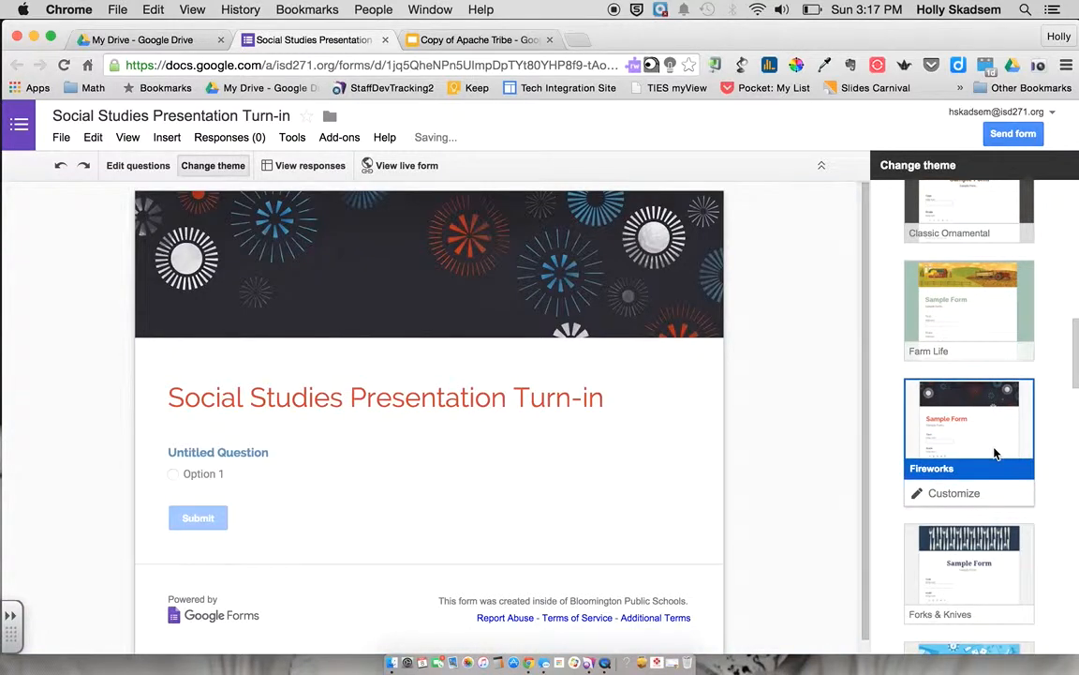
Turn the first question into a required Text question titled 'First Name:'
{"action": "left_click", "coordinate": [132, 169]}
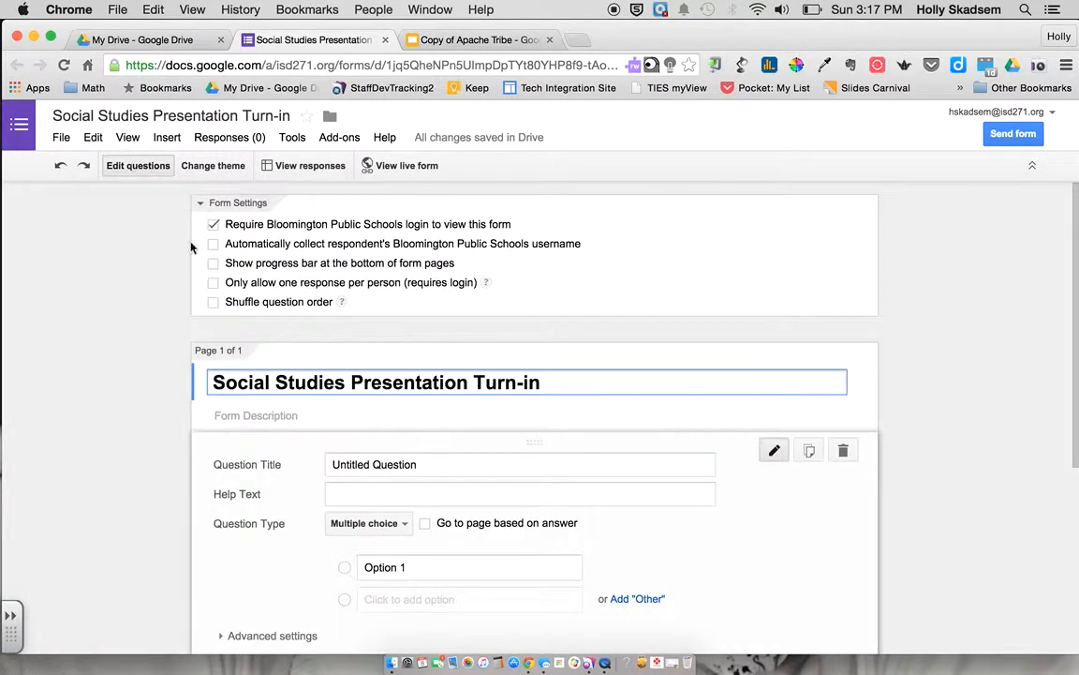
{"action": "left_click", "coordinate": [410, 469]}
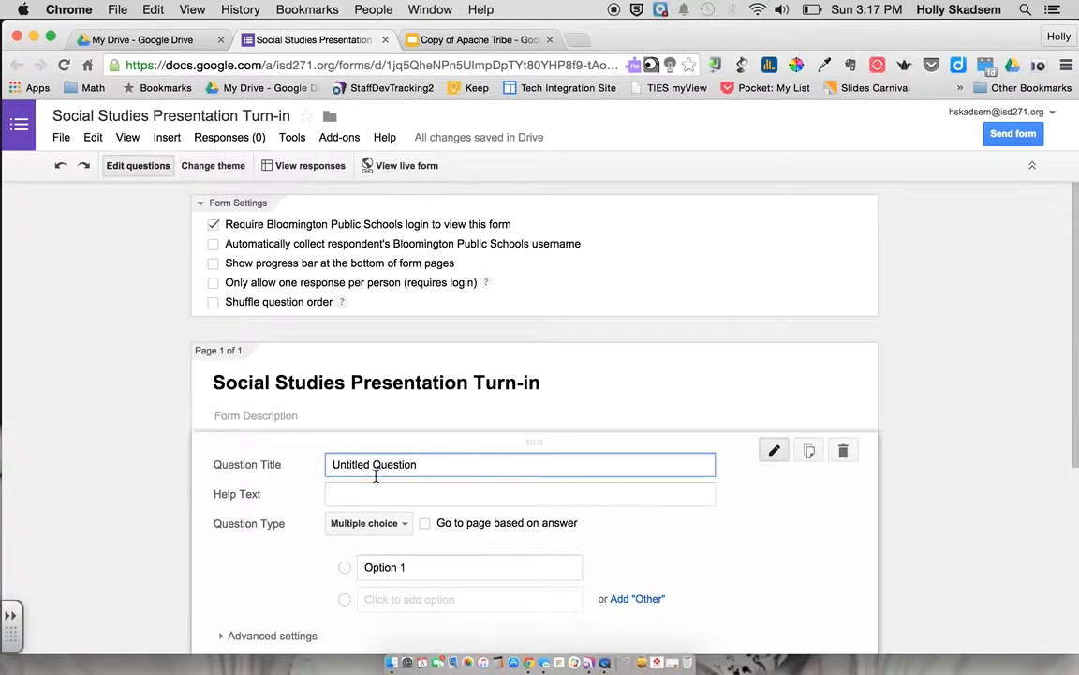
{"action": "triple_click", "coordinate": [368, 466]}
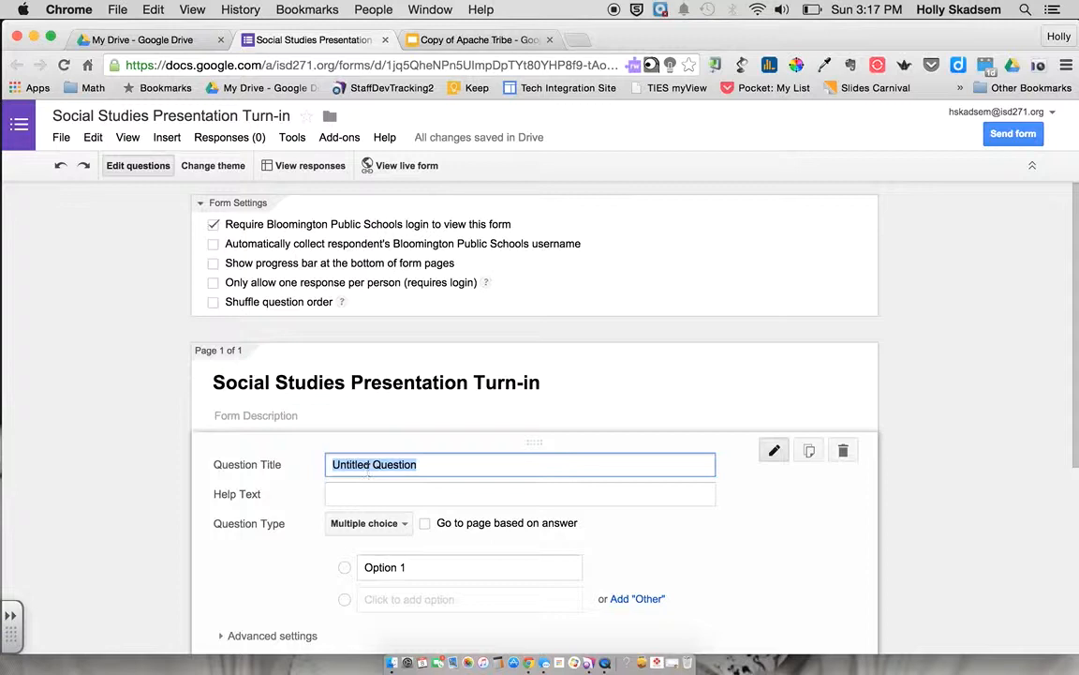
{"action": "type", "text": "First Name:"}
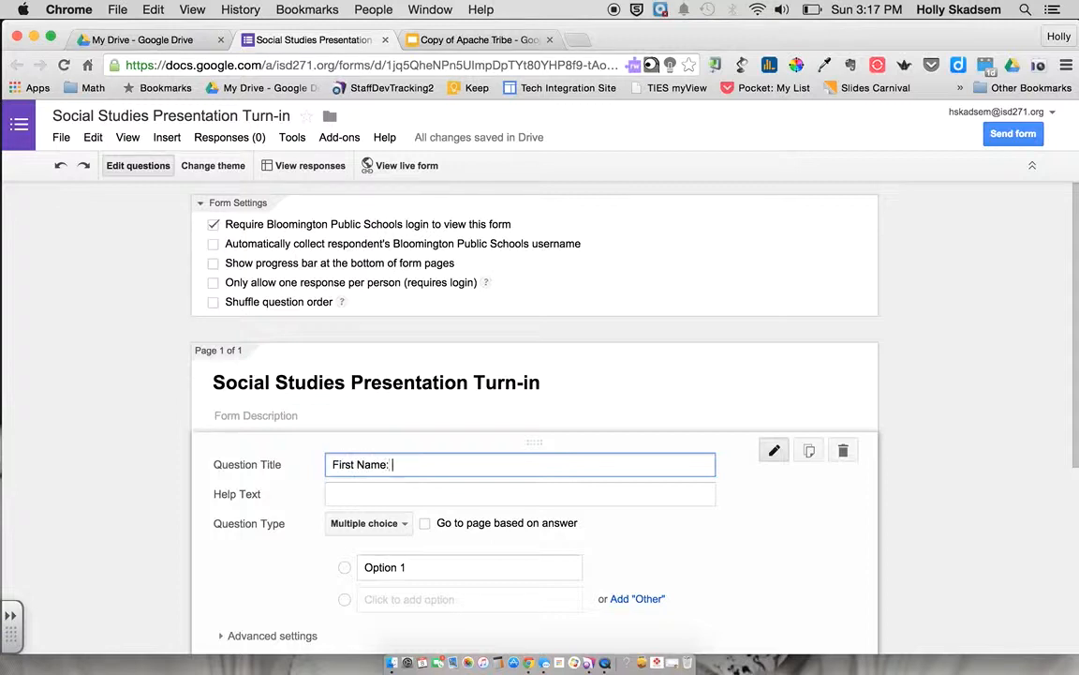
{"action": "left_click", "coordinate": [380, 523]}
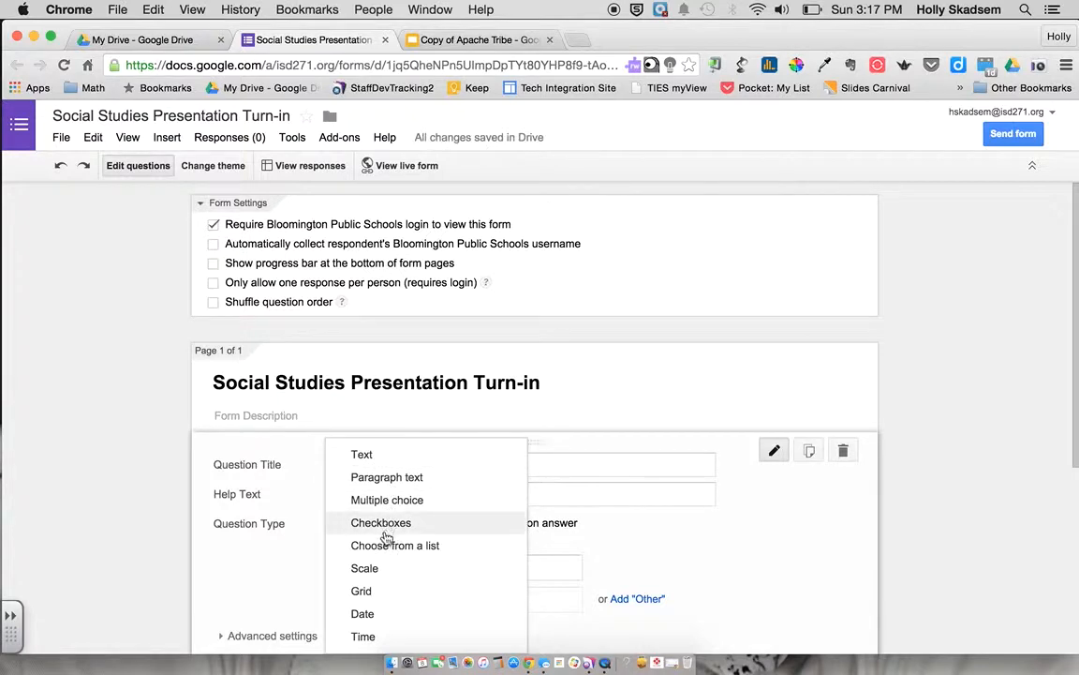
{"action": "left_click", "coordinate": [359, 458]}
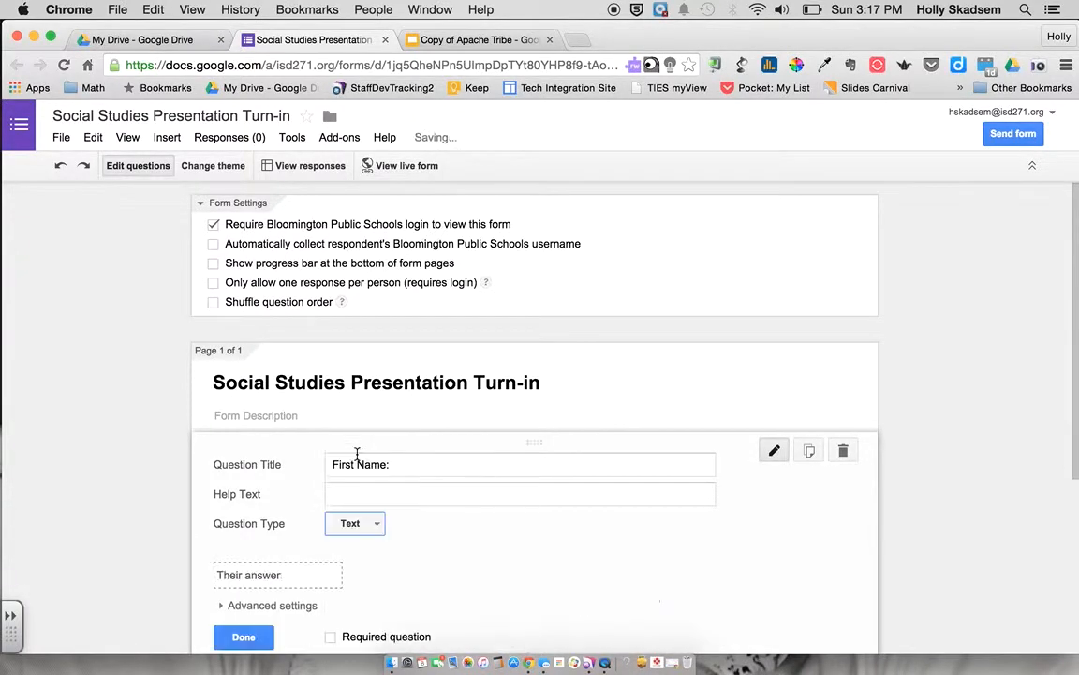
{"action": "scroll", "coordinate": [354, 631], "scroll_direction": "down", "scroll_amount": 1}
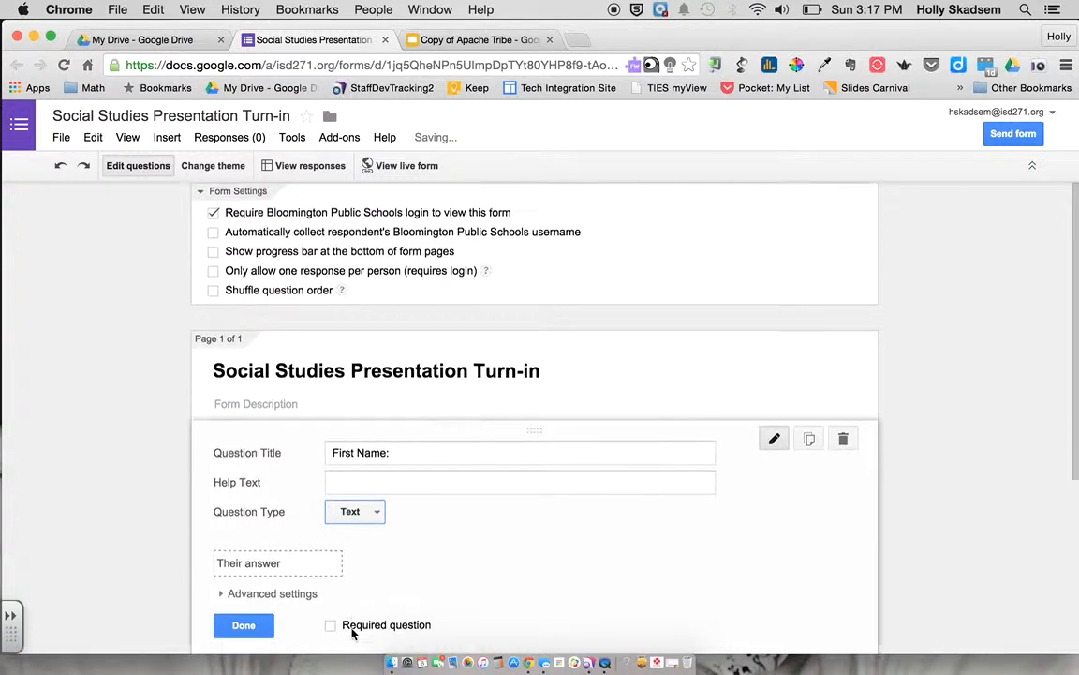
{"action": "left_click", "coordinate": [331, 592]}
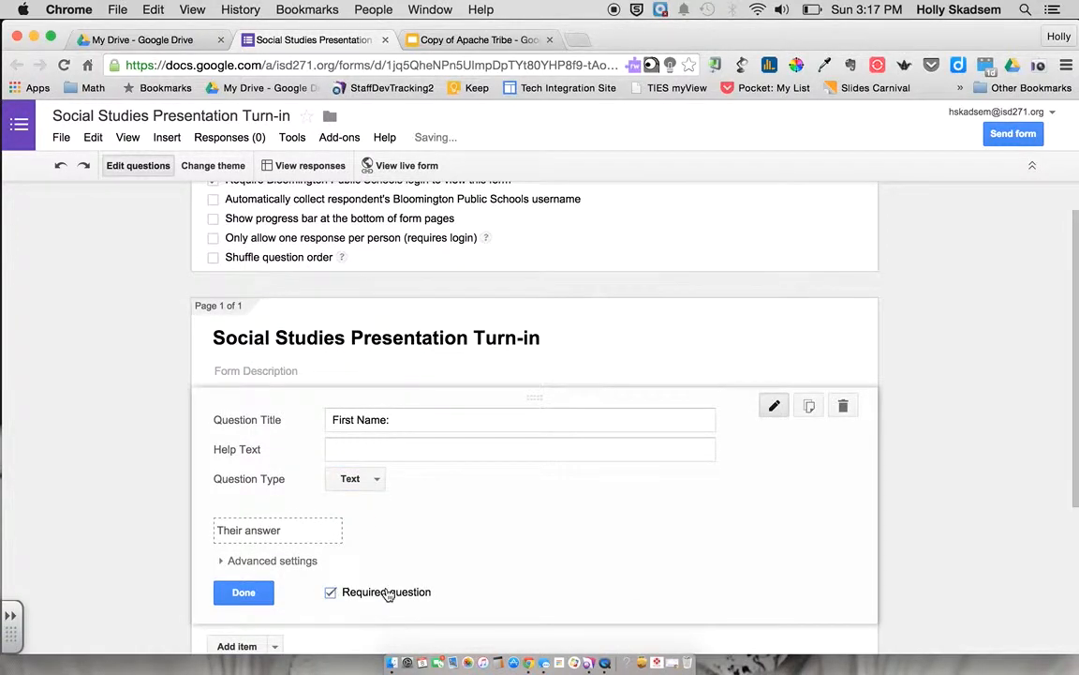
{"action": "left_click", "coordinate": [239, 596]}
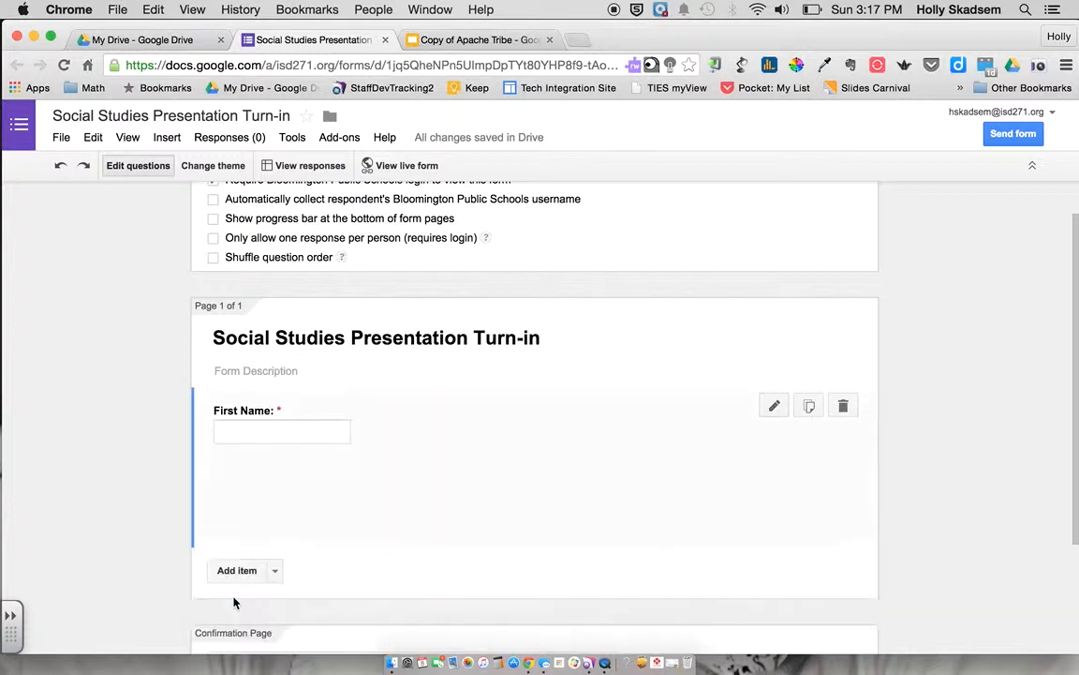
Add a required Text question titled 'Last Name:'
{"action": "left_click", "coordinate": [242, 486]}
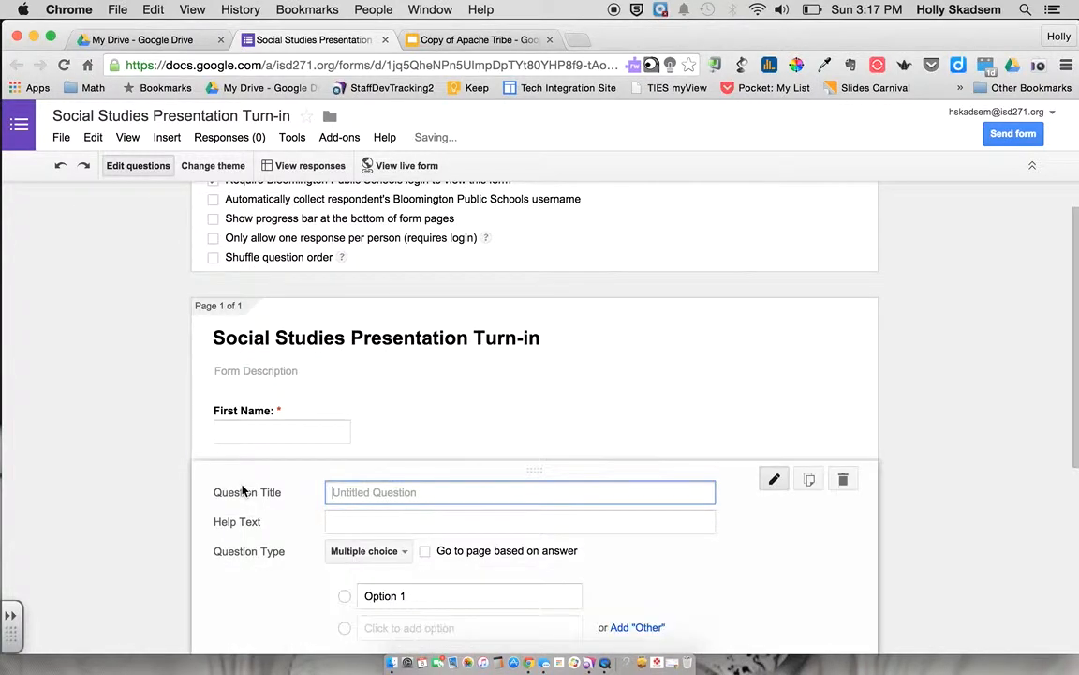
{"action": "type", "text": "Last NAm"}
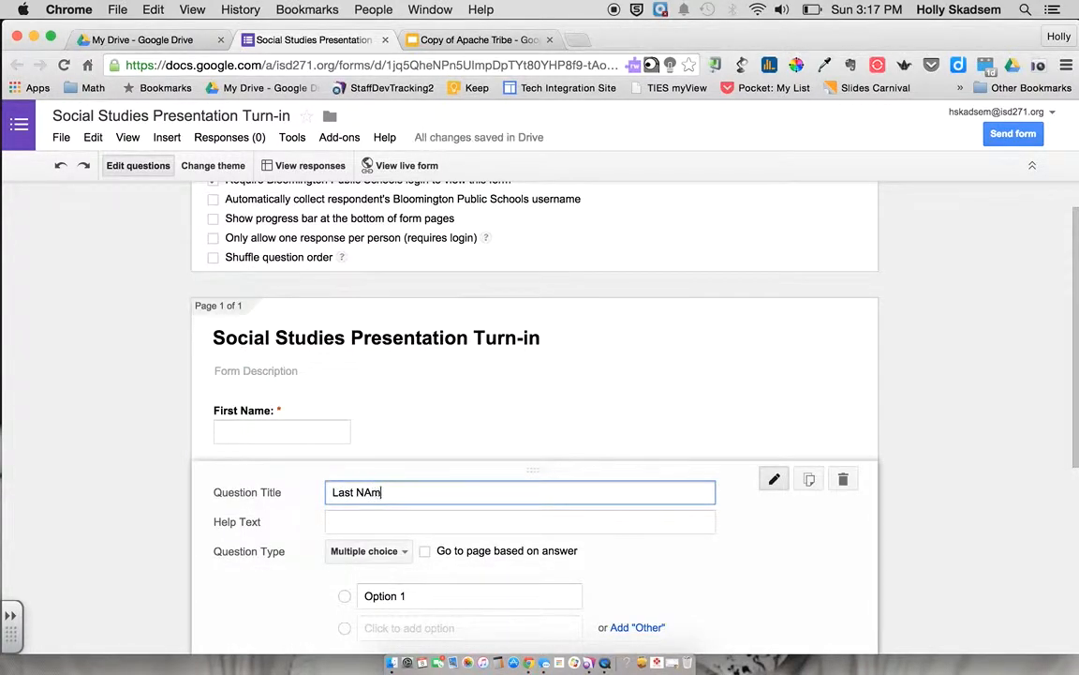
{"action": "key", "text": "BackSpace"}
{"action": "key", "text": "BackSpace"}
{"action": "type", "text": "ame:"}
{"action": "scroll", "coordinate": [366, 485], "scroll_direction": "down", "scroll_amount": 2}
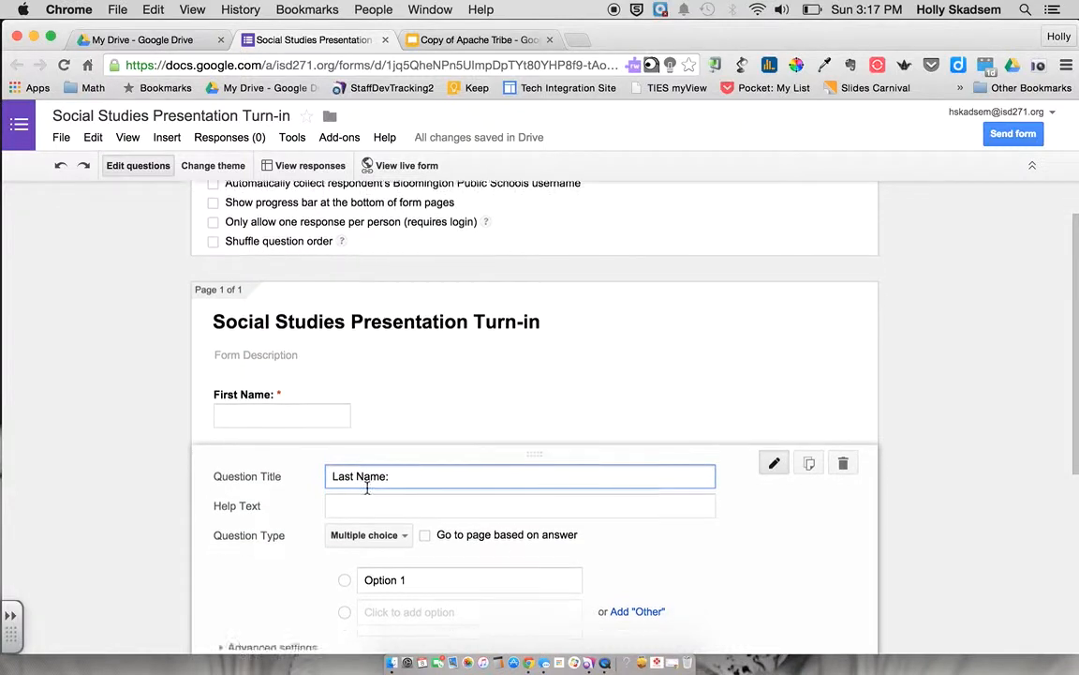
{"action": "left_click", "coordinate": [375, 474]}
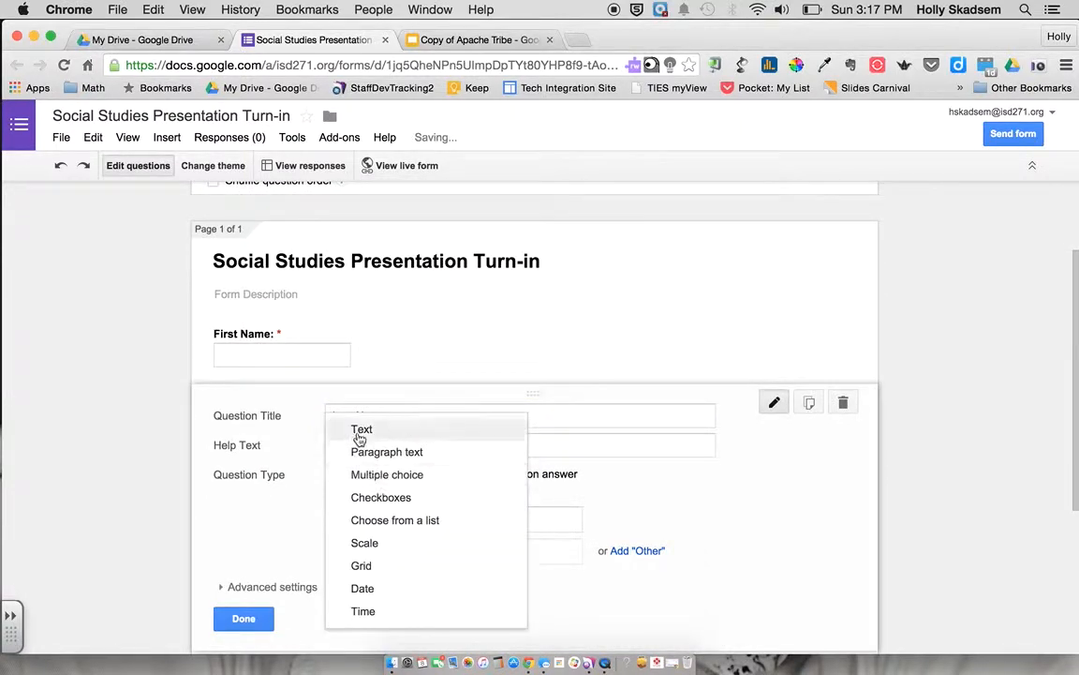
{"action": "left_click", "coordinate": [359, 431]}
{"action": "left_click", "coordinate": [331, 590]}
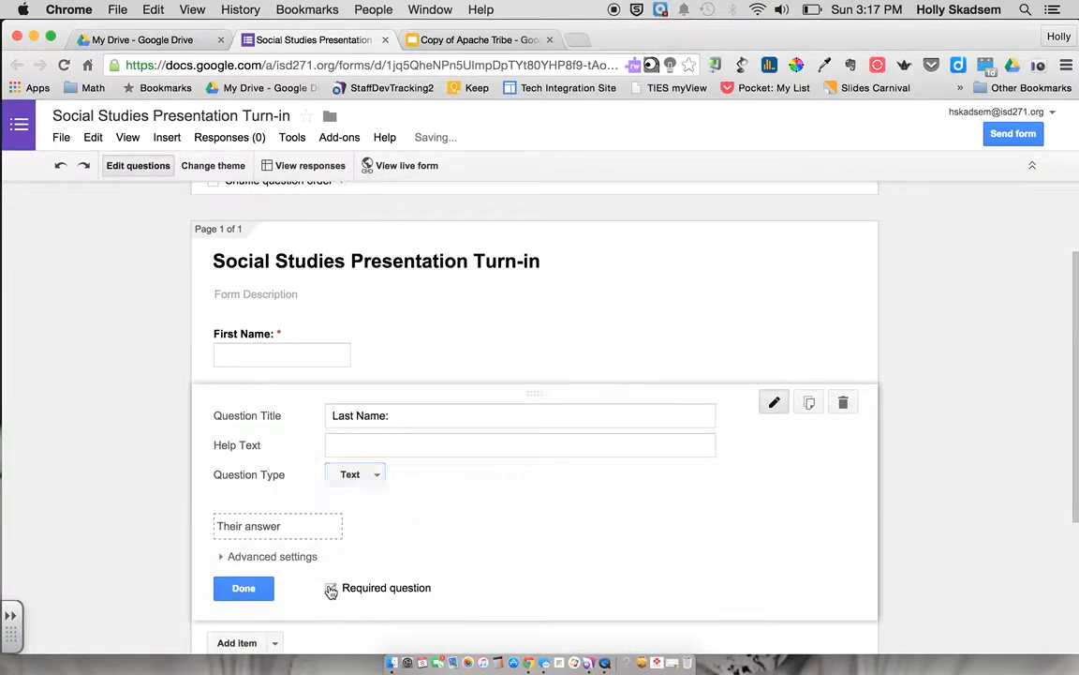
{"action": "left_click", "coordinate": [257, 587]}
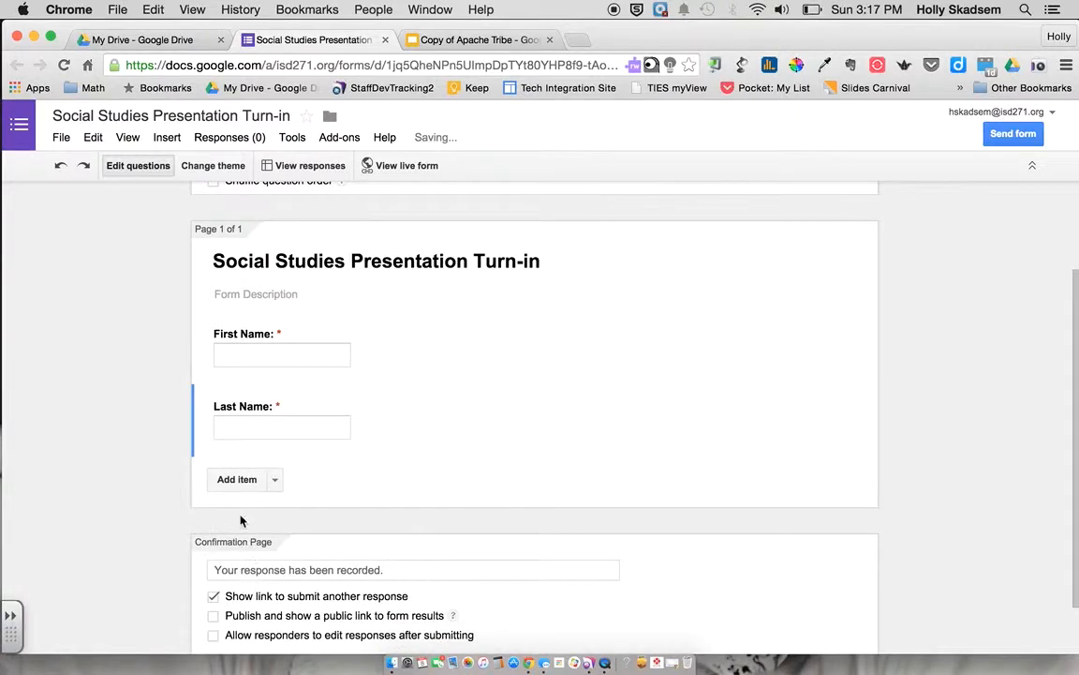
Add a scale question titled 'How challenging was this assignment for you?'
{"action": "left_click", "coordinate": [275, 481]}
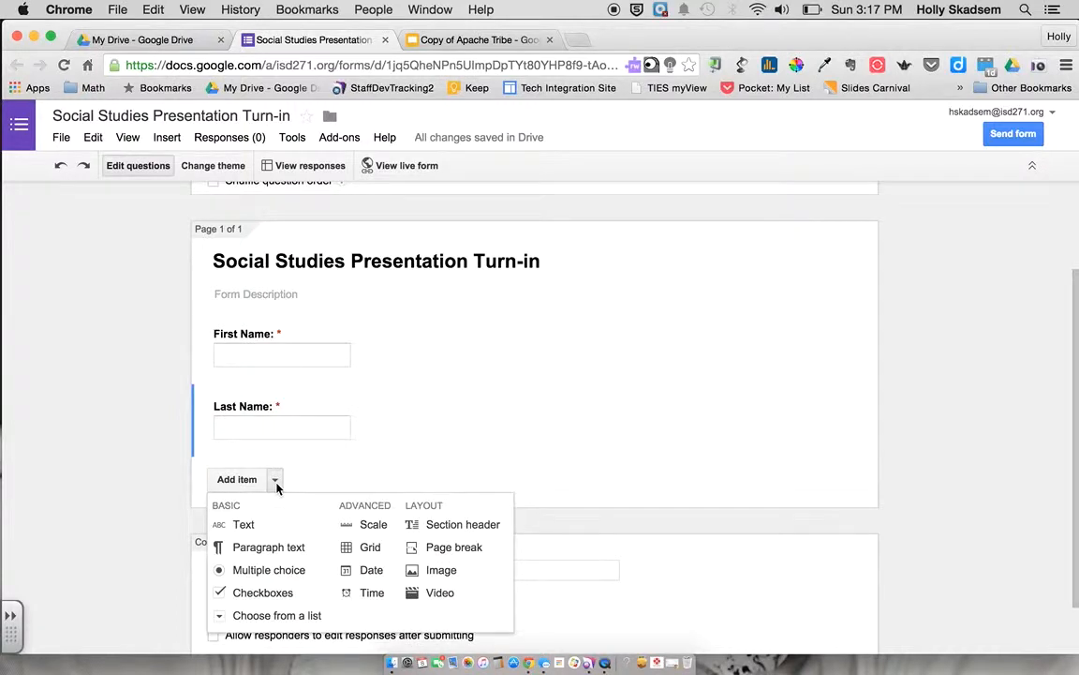
{"action": "left_click", "coordinate": [372, 530]}
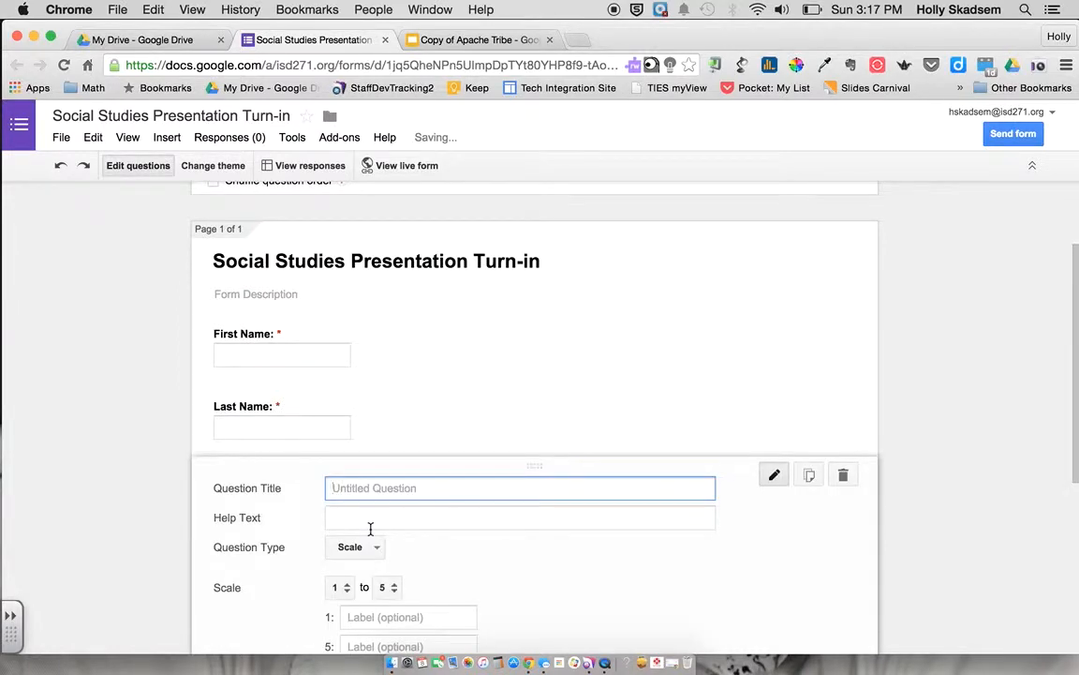
{"action": "type", "text": "How chal"}
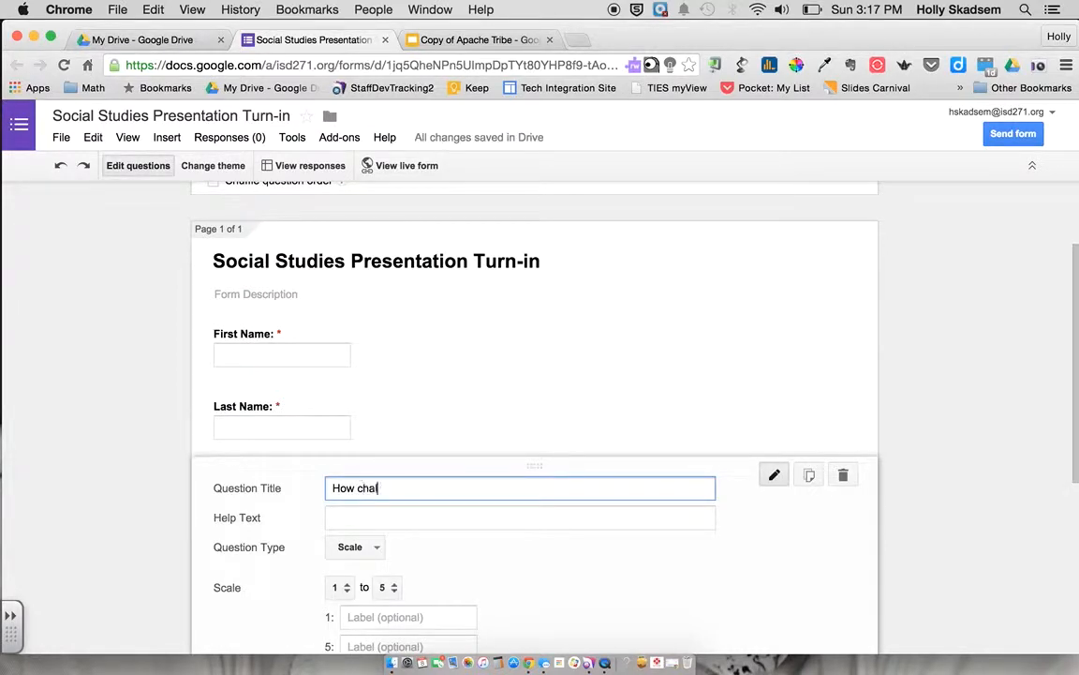
{"action": "type", "text": "lenging was this assi"}
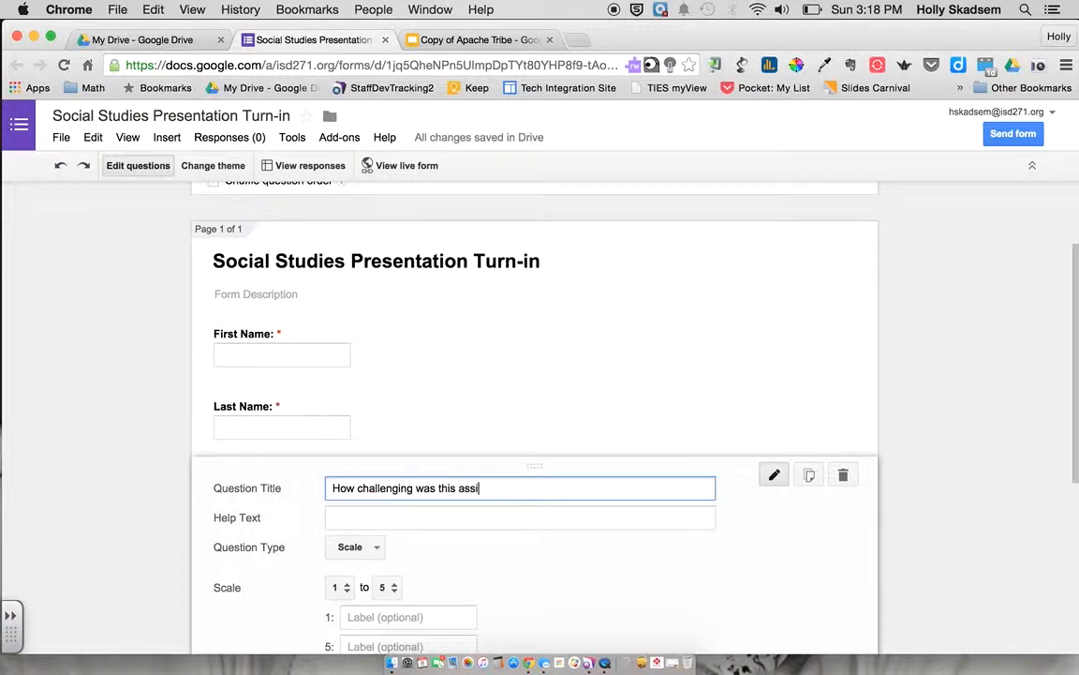
{"action": "type", "text": "gnment for you?"}
Set the scale to 1–4, labelled 'easy' and 'very challenging', and make it required
{"action": "scroll", "coordinate": [306, 523], "scroll_direction": "down", "scroll_amount": 3}
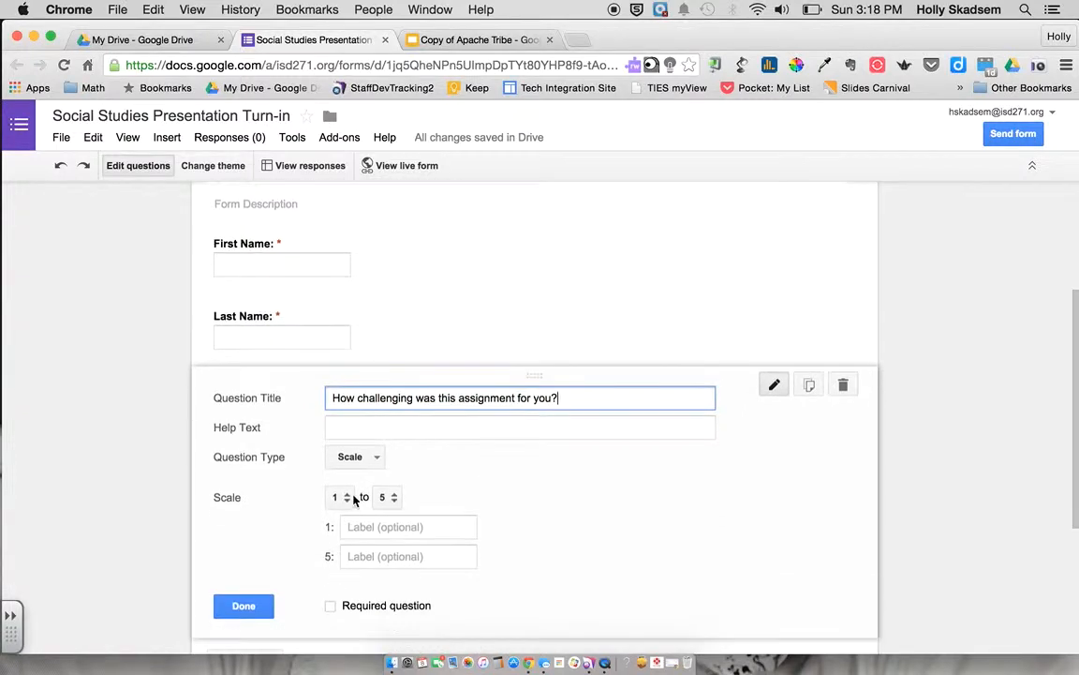
{"action": "left_click", "coordinate": [392, 498]}
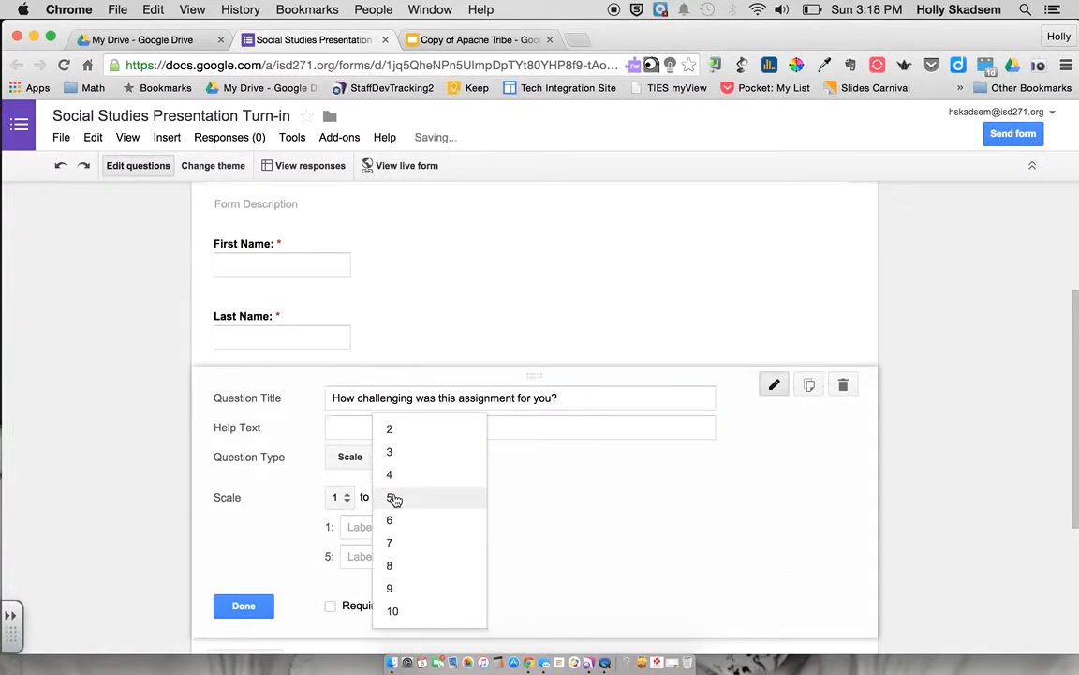
{"action": "left_click", "coordinate": [397, 478]}
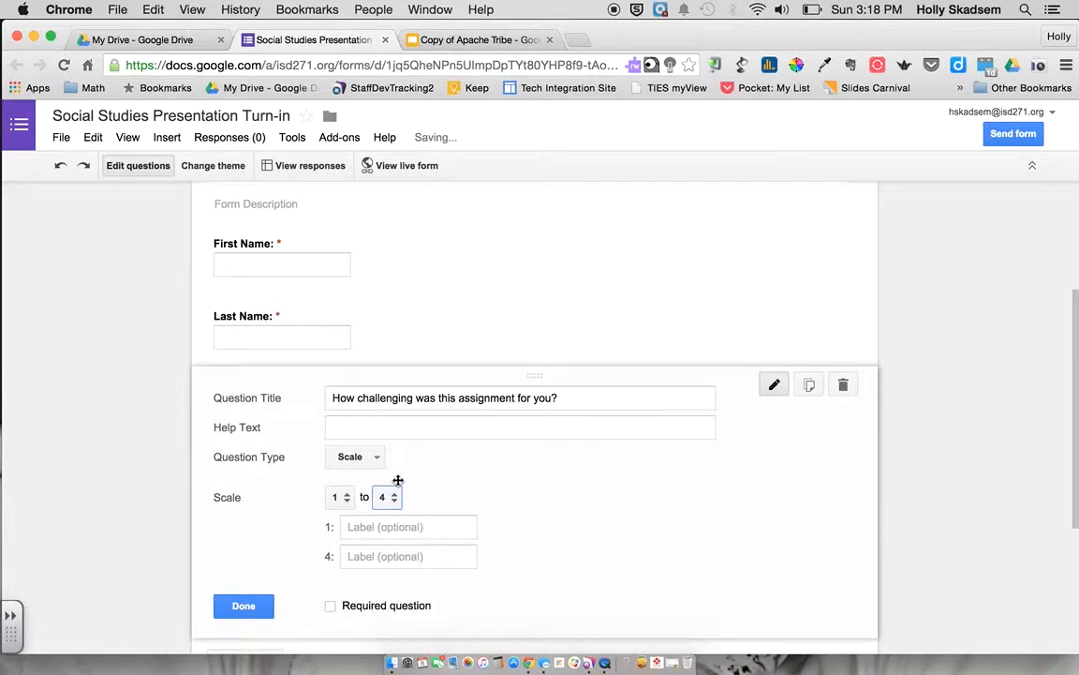
{"action": "left_click", "coordinate": [368, 525]}
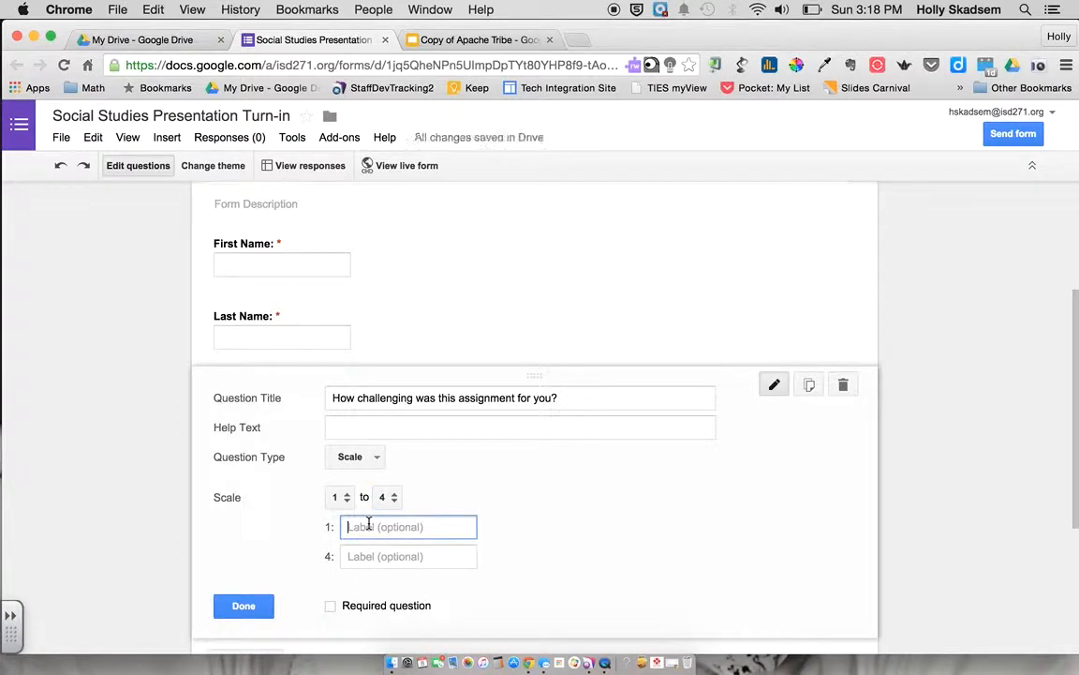
{"action": "type", "text": "easy"}
{"action": "left_click", "coordinate": [421, 556]}
{"action": "type", "text": "very challenging"}
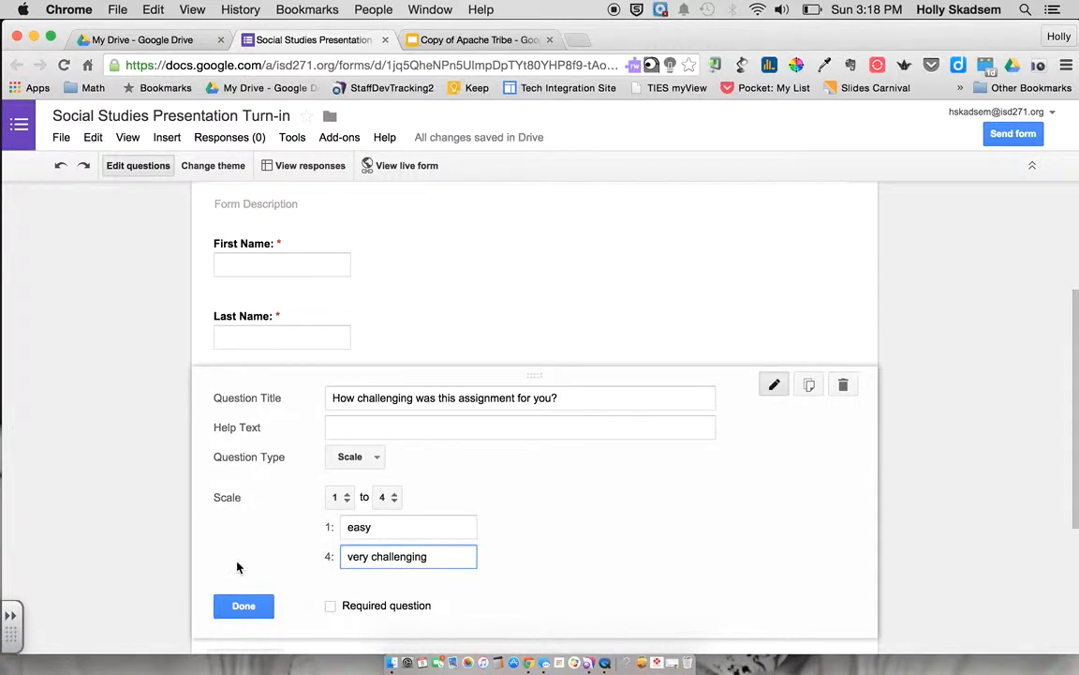
{"action": "scroll", "coordinate": [236, 569], "scroll_direction": "down", "scroll_amount": 2}
{"action": "left_click", "coordinate": [330, 527]}
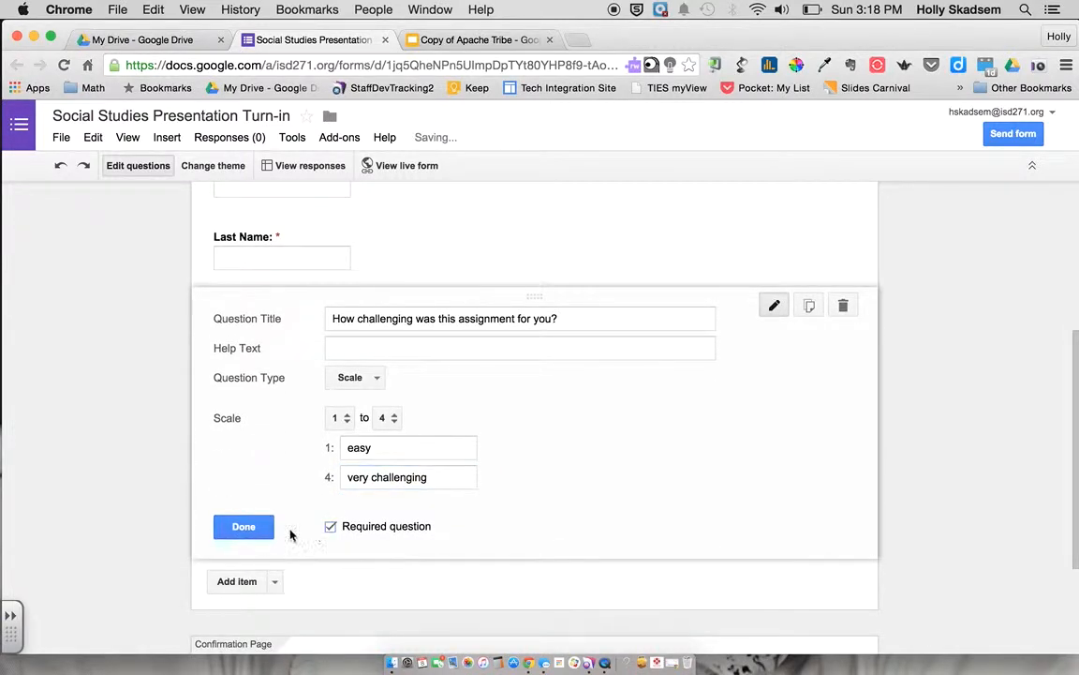
{"action": "left_click", "coordinate": [253, 528]}
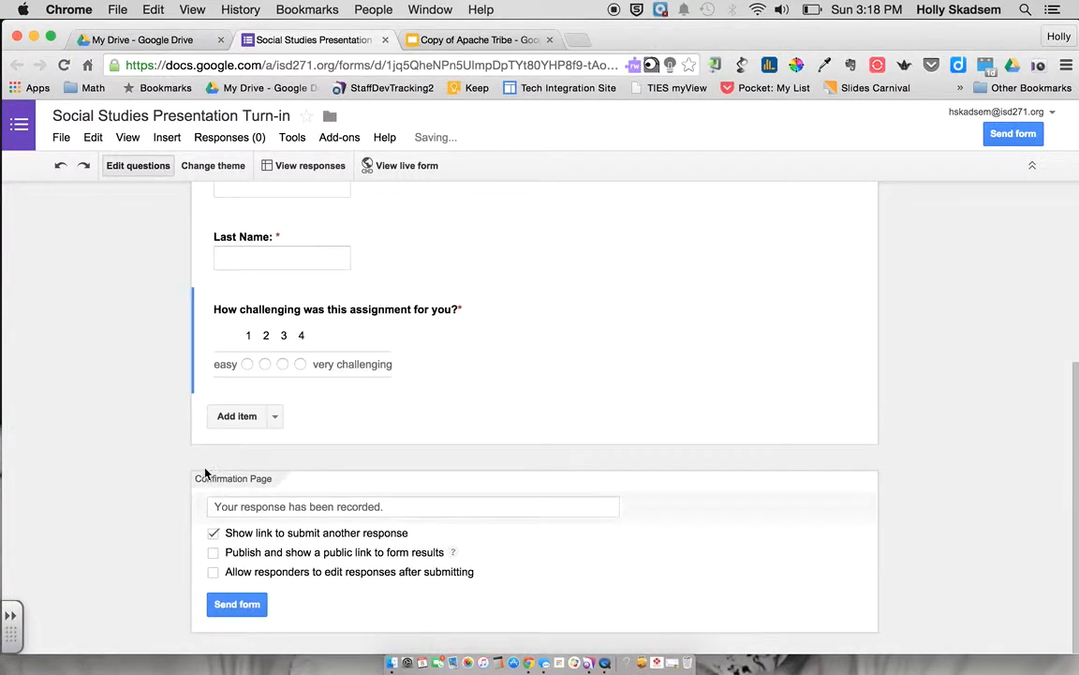
Add a required Text question 'Paste the url to your presentation here.'
{"action": "left_click", "coordinate": [234, 420]}
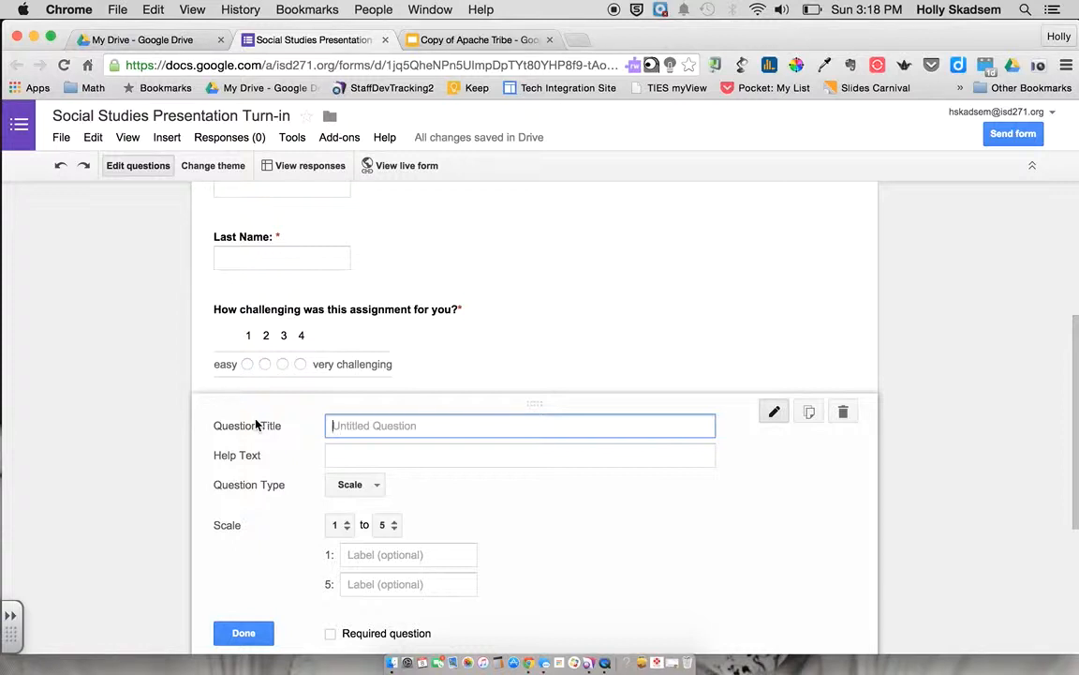
{"action": "type", "text": "Pas"}
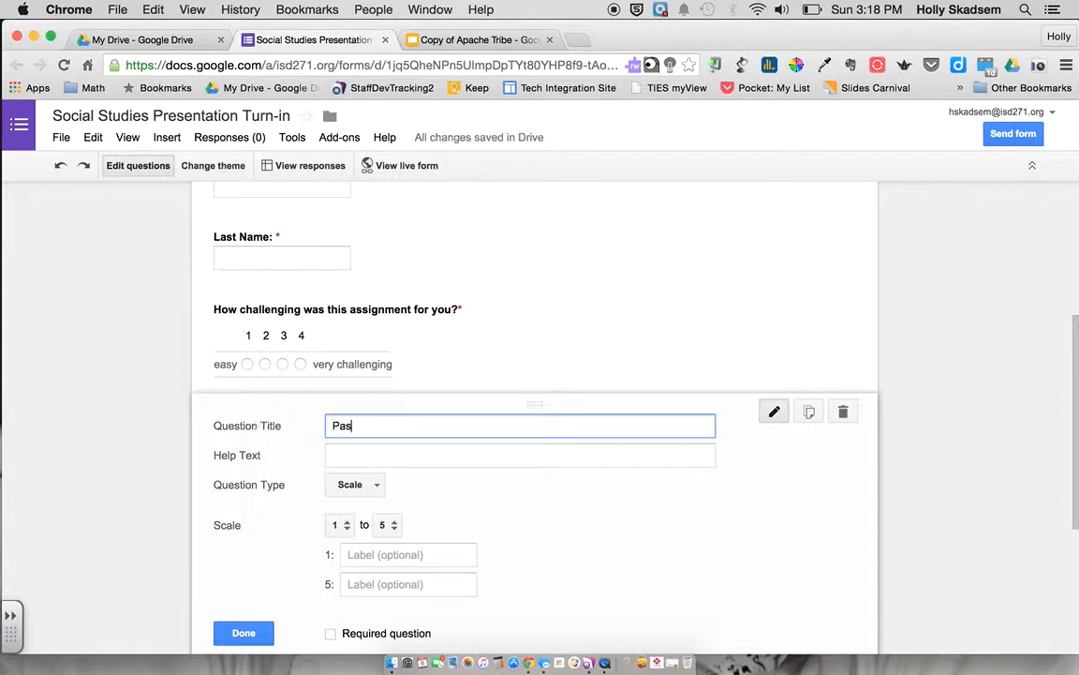
{"action": "type", "text": "te the iurl to your presenta"}
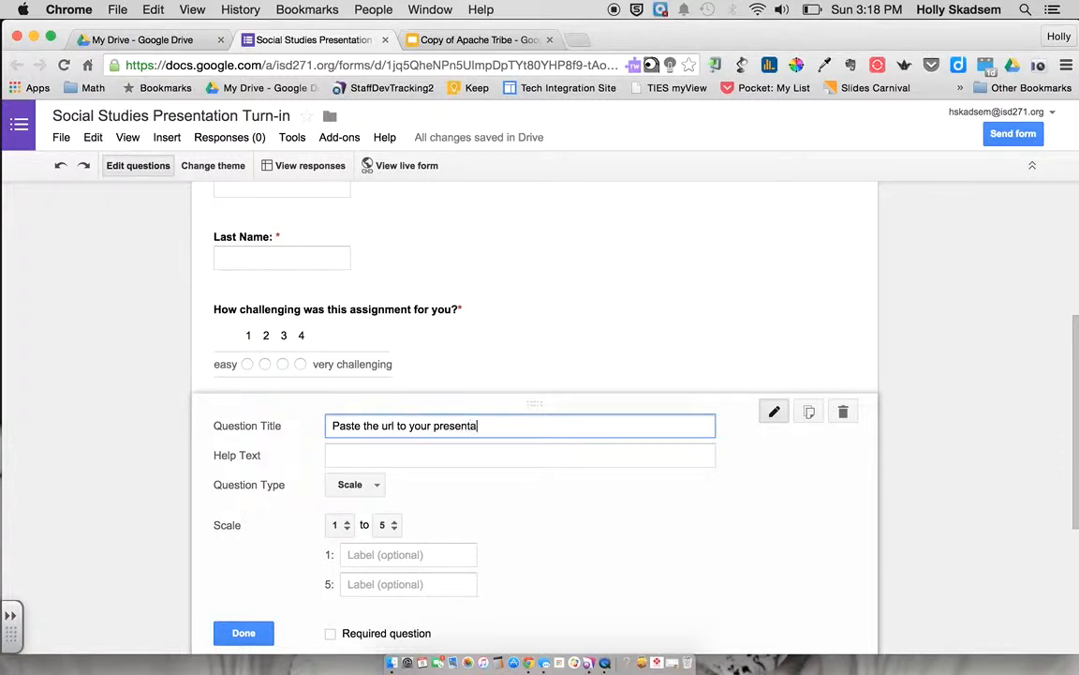
{"action": "type", "text": "tion here."}
{"action": "scroll", "coordinate": [537, 579], "scroll_direction": "down", "scroll_amount": 2}
{"action": "left_click", "coordinate": [372, 430]}
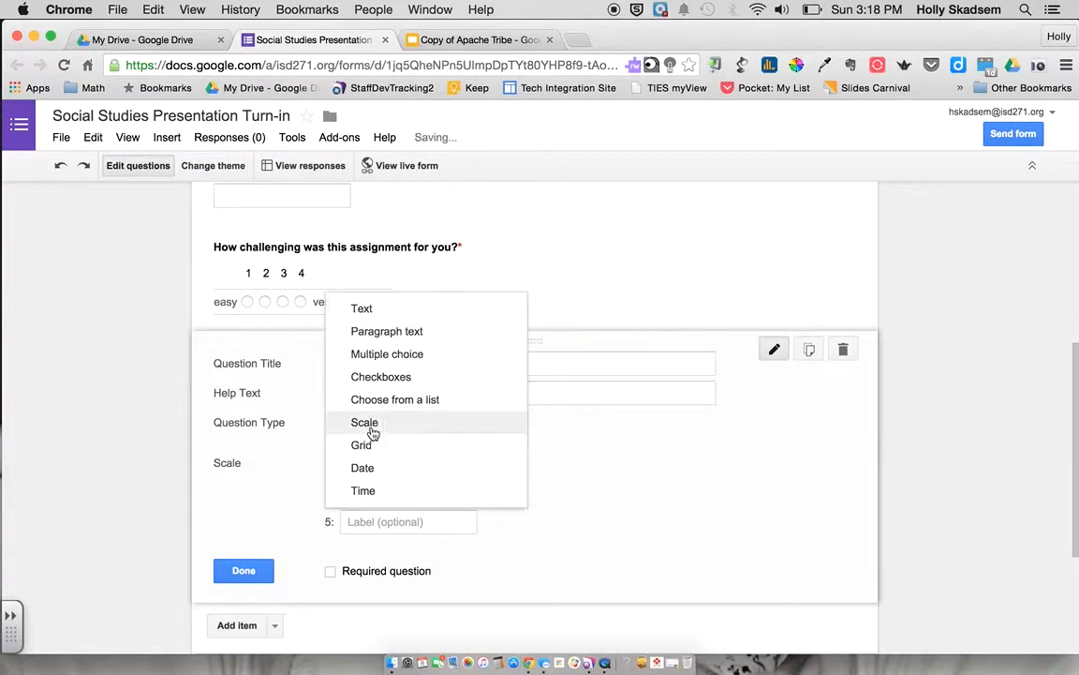
{"action": "left_click", "coordinate": [368, 306]}
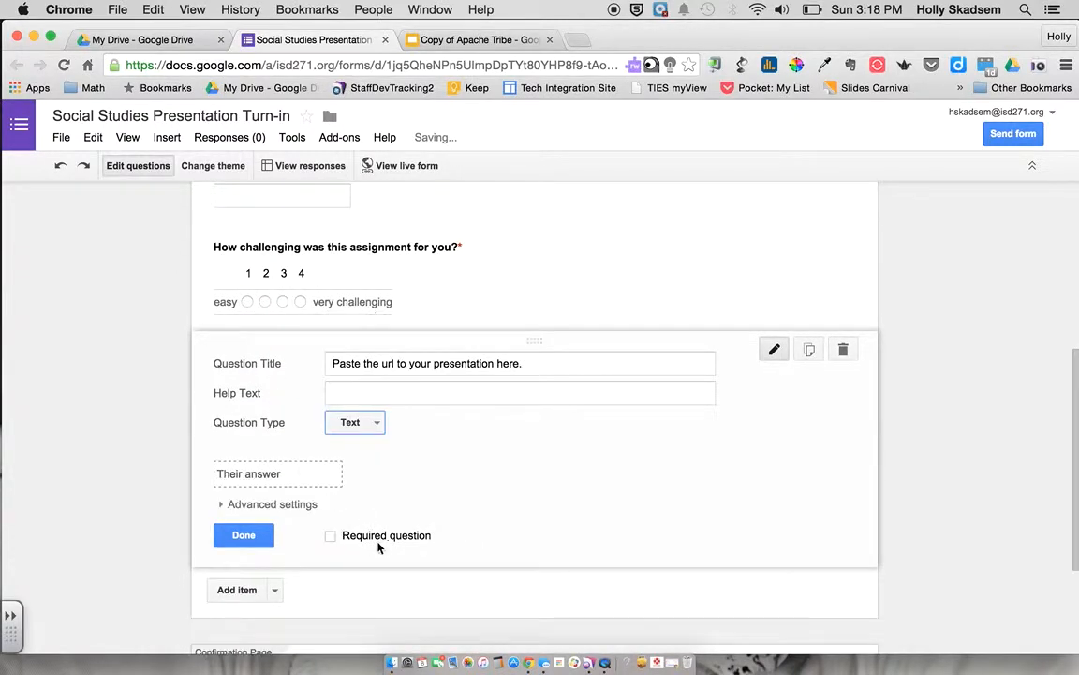
{"action": "left_click", "coordinate": [332, 536]}
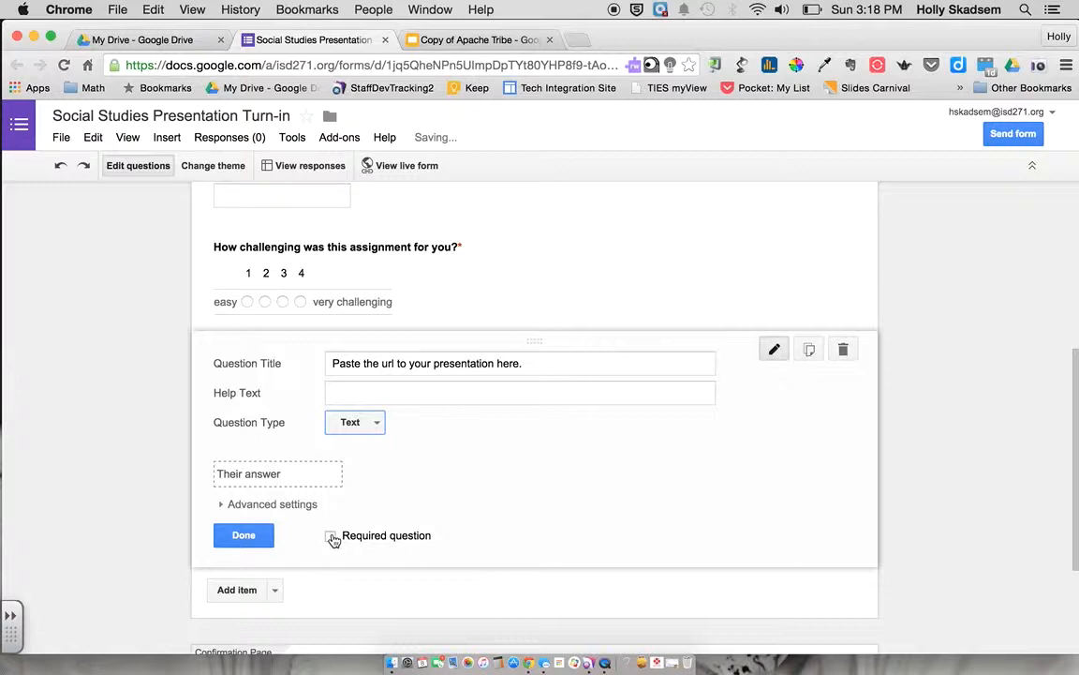
{"action": "left_click", "coordinate": [243, 535]}
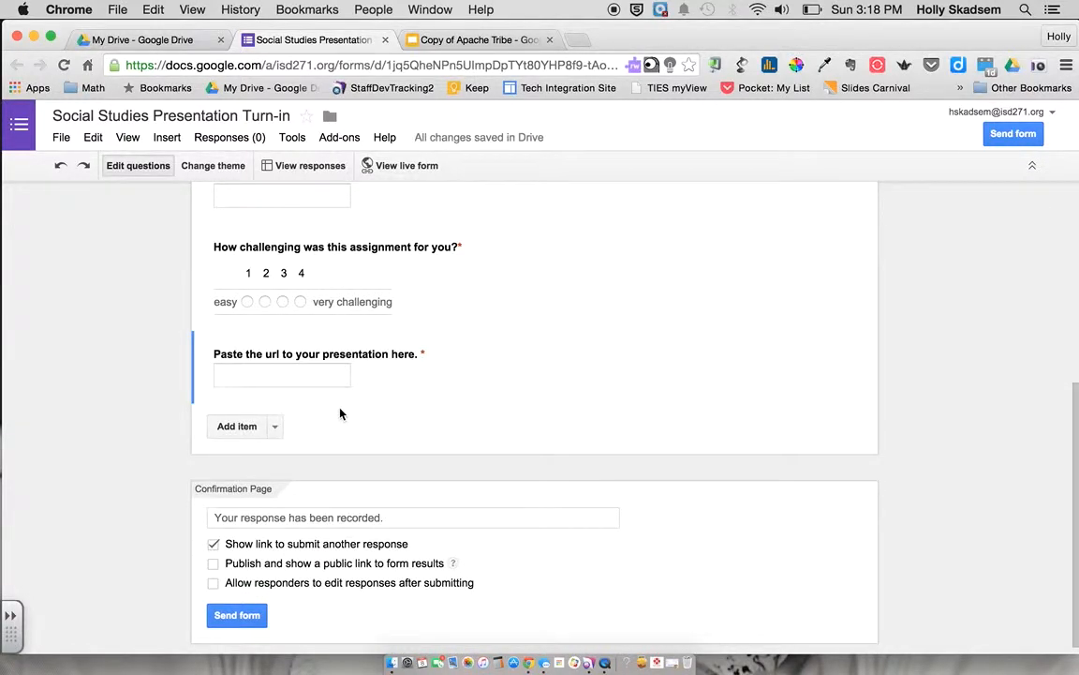
{"action": "scroll", "coordinate": [341, 413], "scroll_direction": "up", "scroll_amount": 5}
{"action": "scroll", "coordinate": [341, 410], "scroll_direction": "down", "scroll_amount": 2}
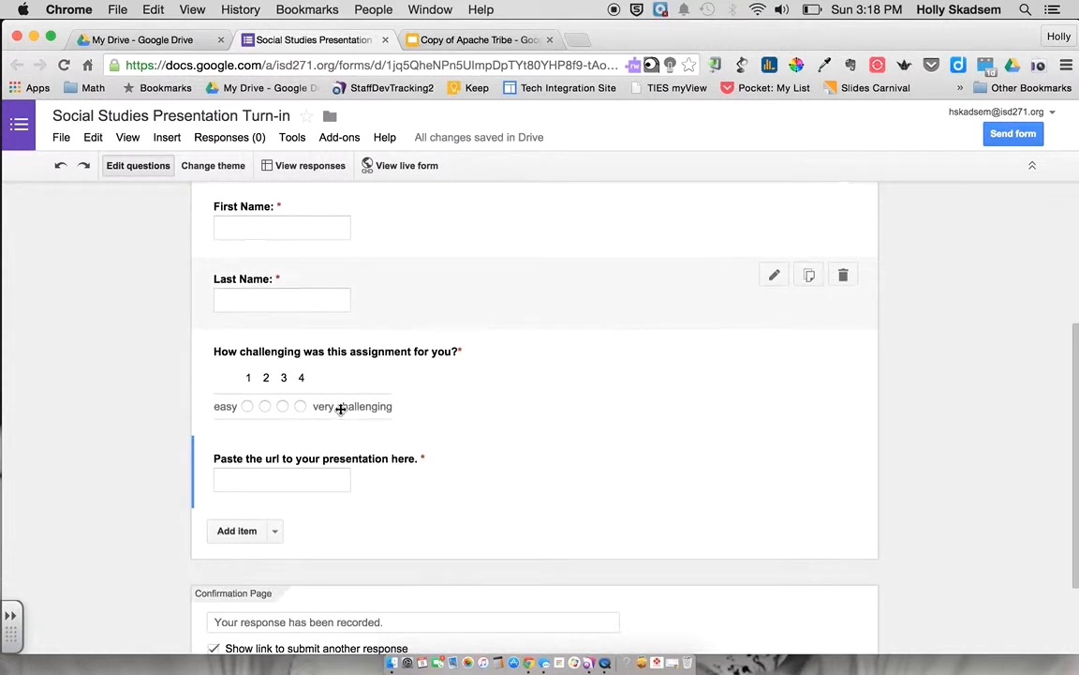
Add an optional Paragraph text question 'Please share any questions, comments, or concerns about this assignment.'
{"action": "left_click", "coordinate": [272, 532]}
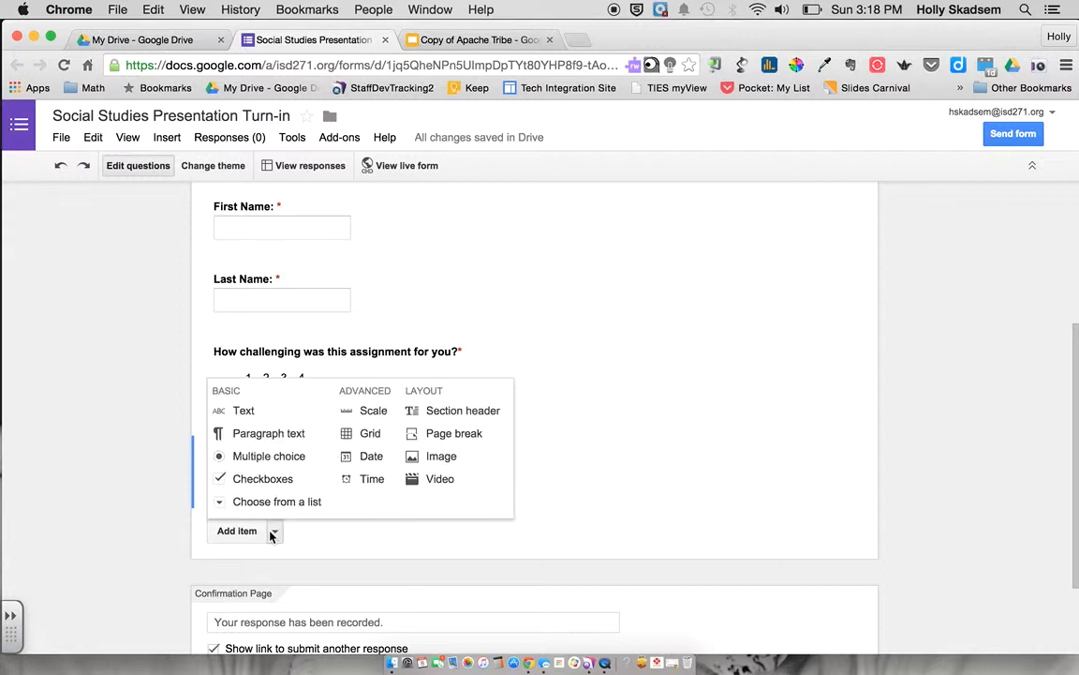
{"action": "scroll", "coordinate": [270, 532], "scroll_direction": "down", "scroll_amount": 1}
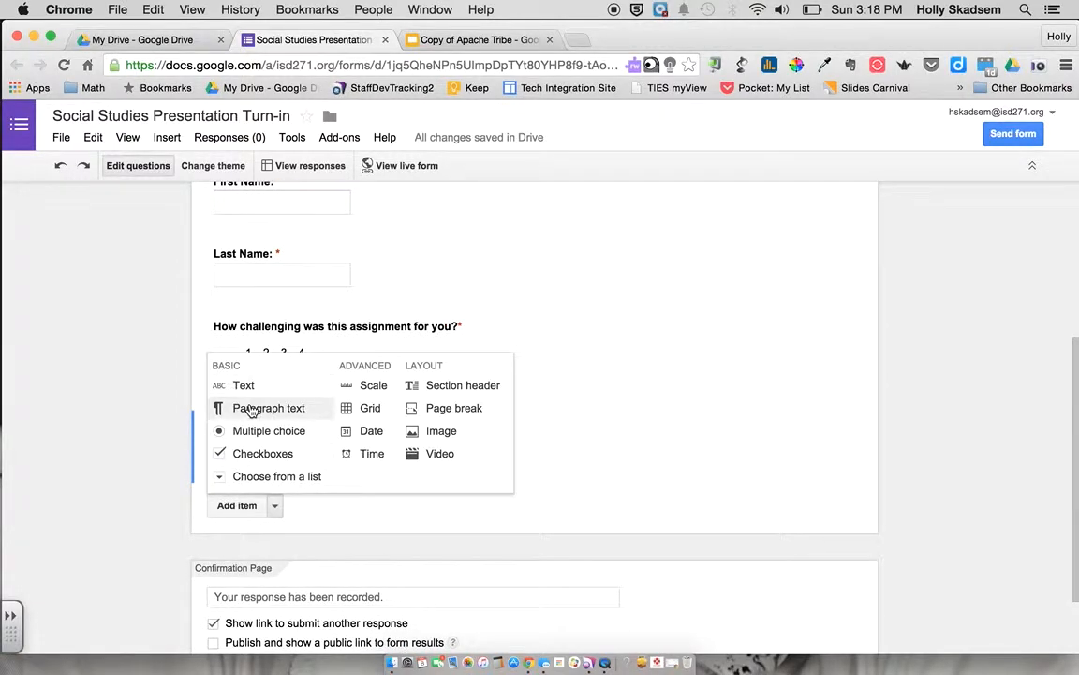
{"action": "left_click", "coordinate": [251, 410]}
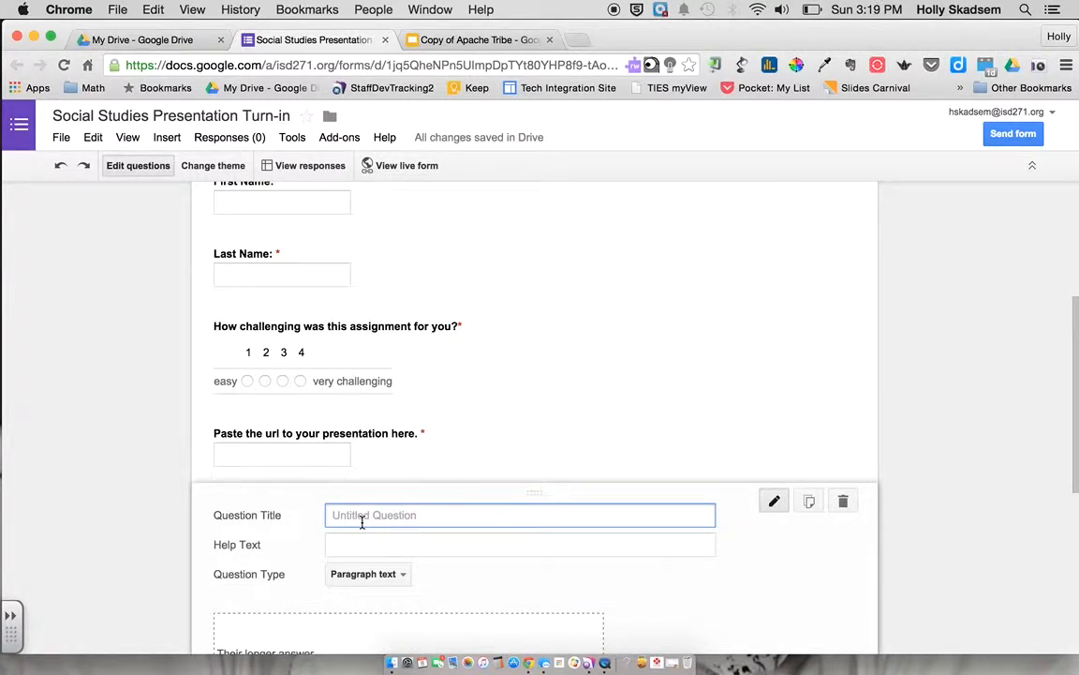
{"action": "type", "text": "Please share any questiojns, c"}
{"action": "key", "text": "BackSpace"}
{"action": "key", "text": "BackSpace"}
{"action": "key", "text": "BackSpace"}
{"action": "type", "text": "nts, comments,"}
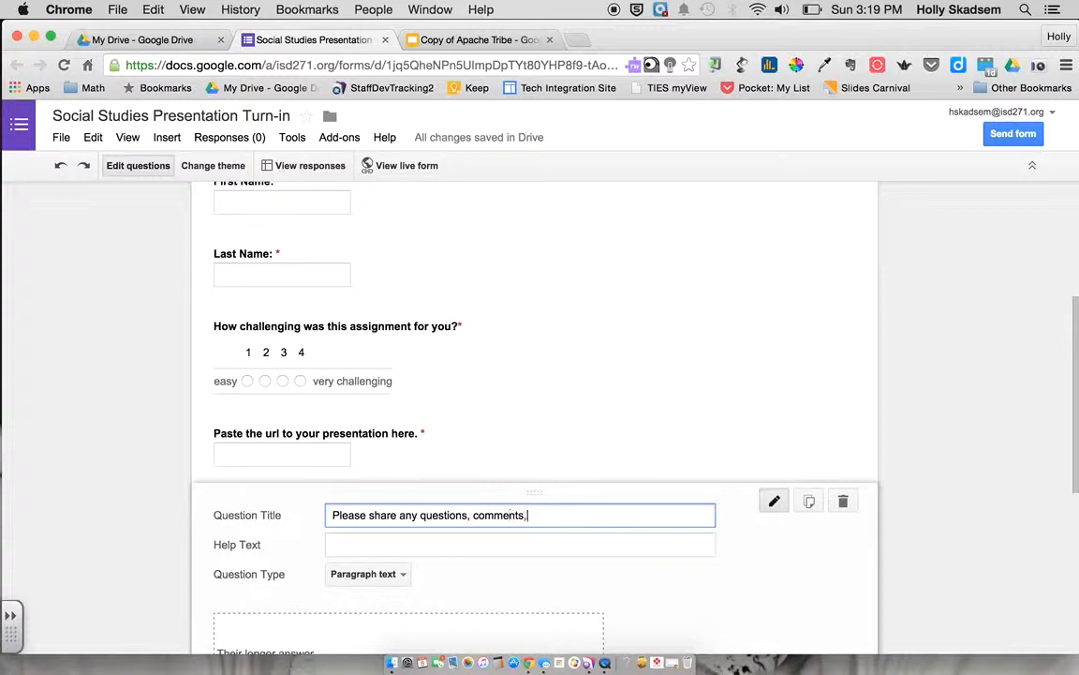
{"action": "type", "text": " or concerns about this"}
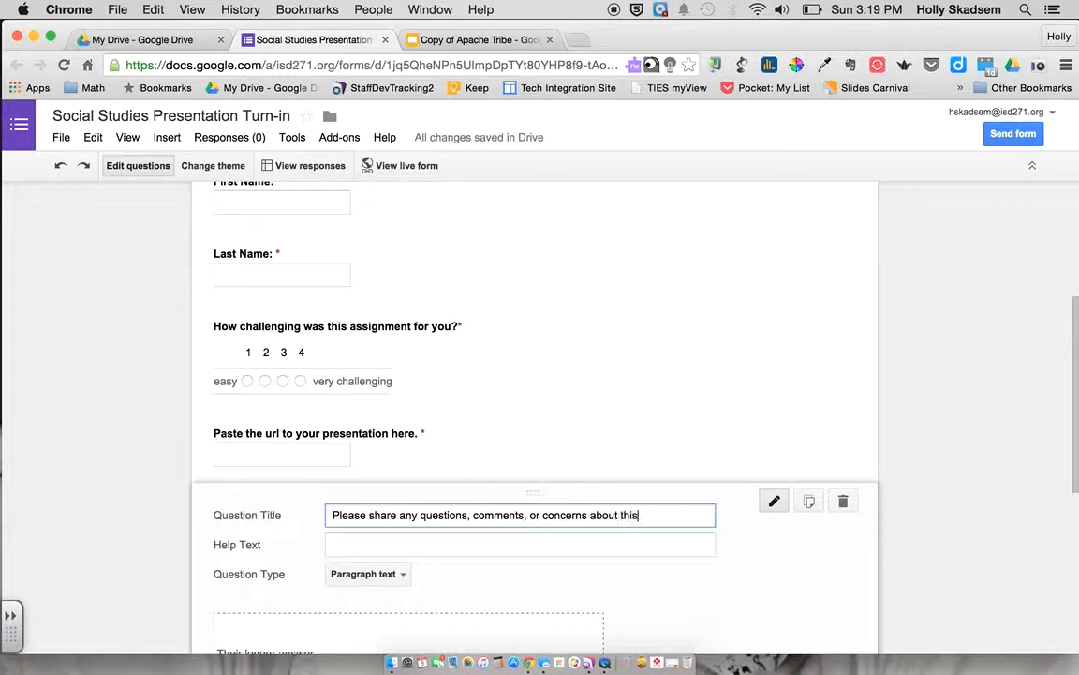
{"action": "type", "text": " assignment."}
{"action": "scroll", "coordinate": [481, 591], "scroll_direction": "down", "scroll_amount": 2}
{"action": "scroll", "coordinate": [300, 540], "scroll_direction": "down", "scroll_amount": 3}
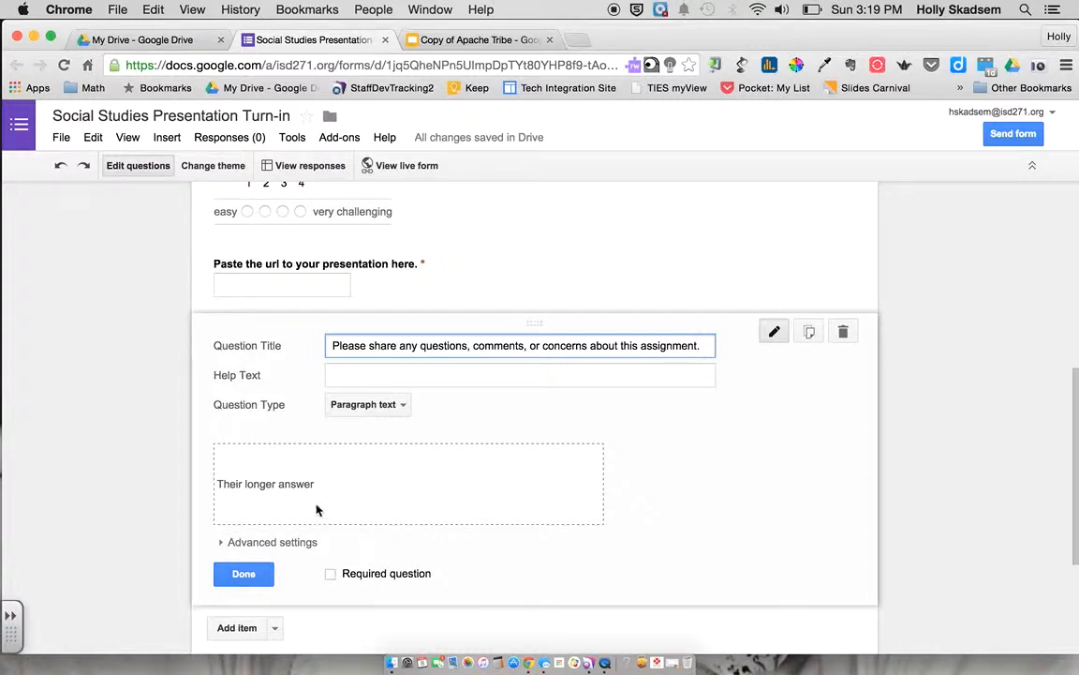
{"action": "left_click", "coordinate": [247, 574]}
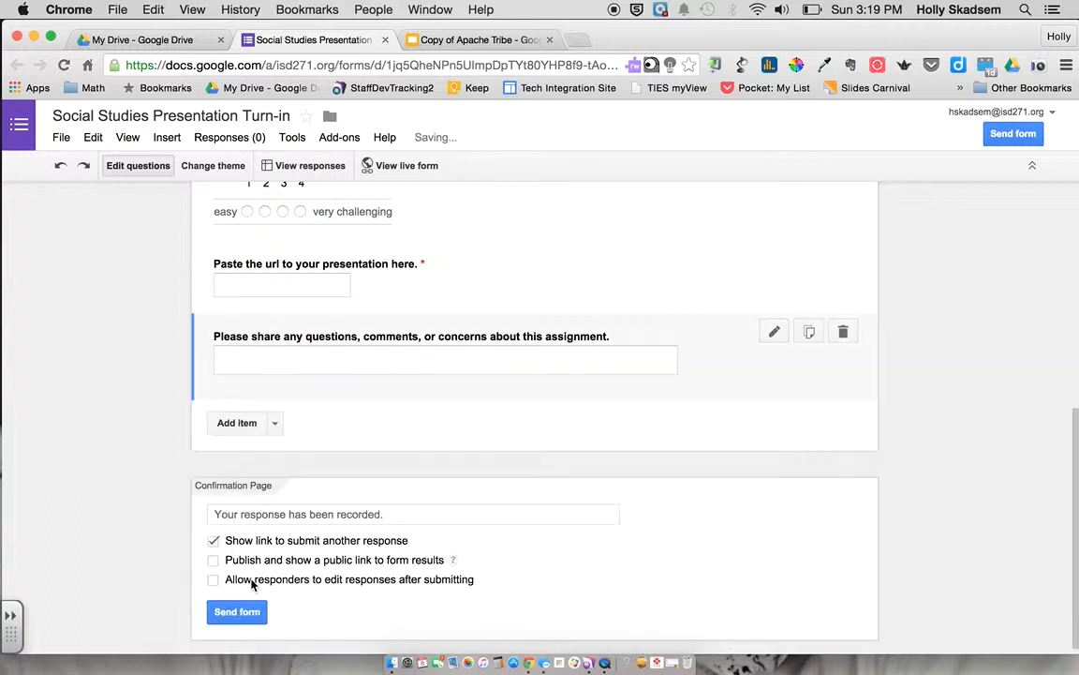
{"action": "left_click", "coordinate": [253, 509]}
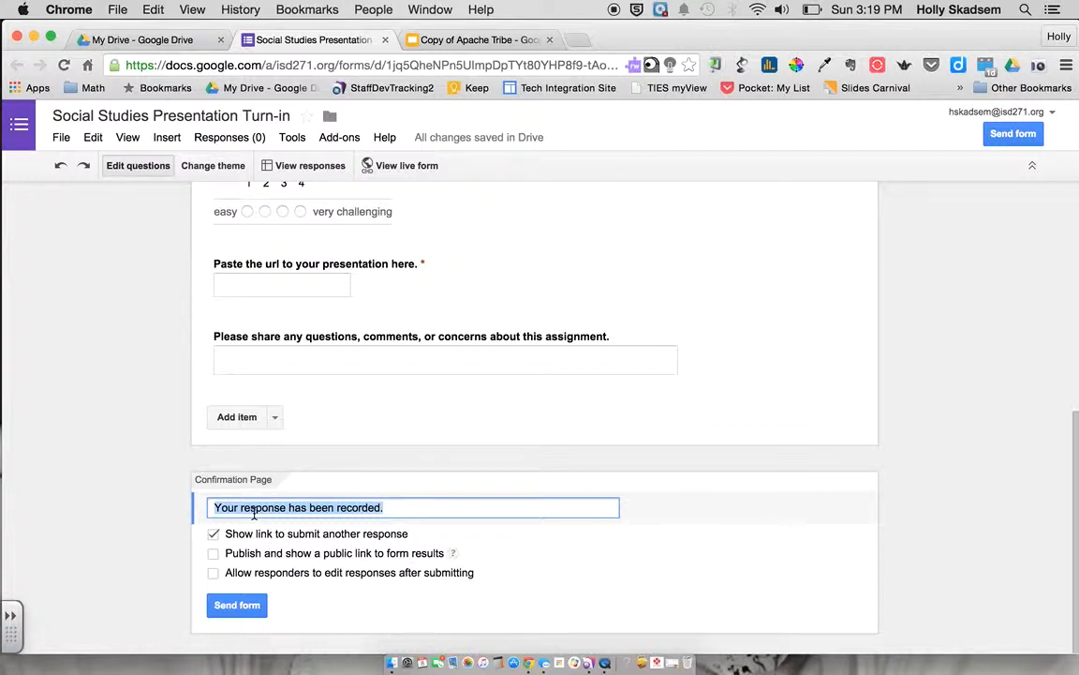
{"action": "type", "text": "Great j"}
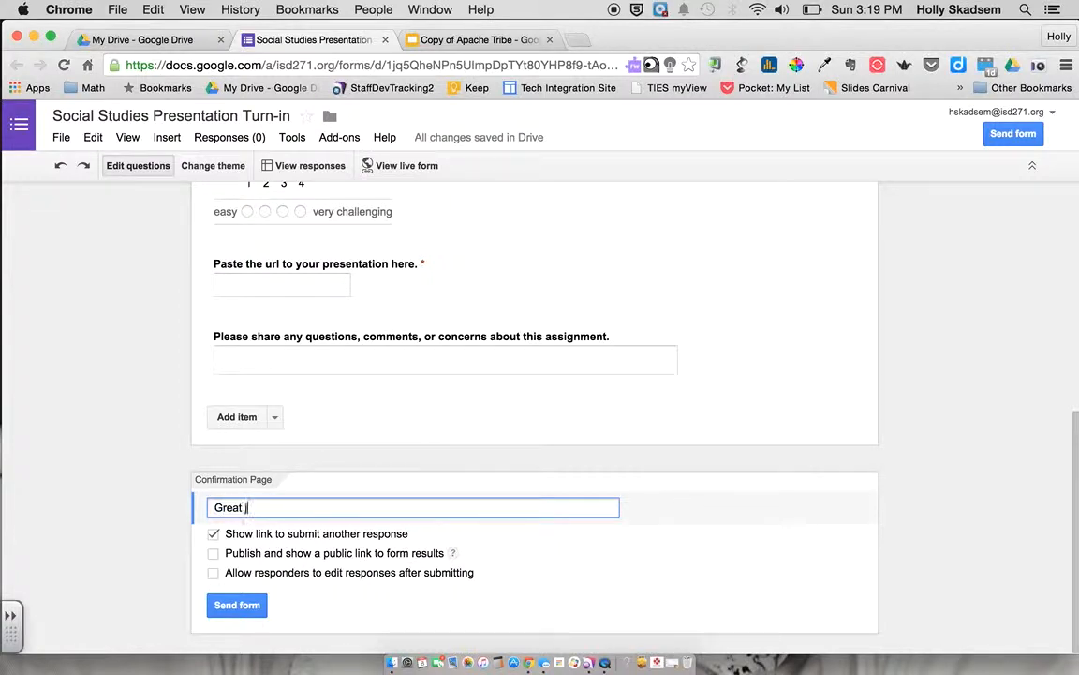
{"action": "type", "text": "ob! Thank you for s"}
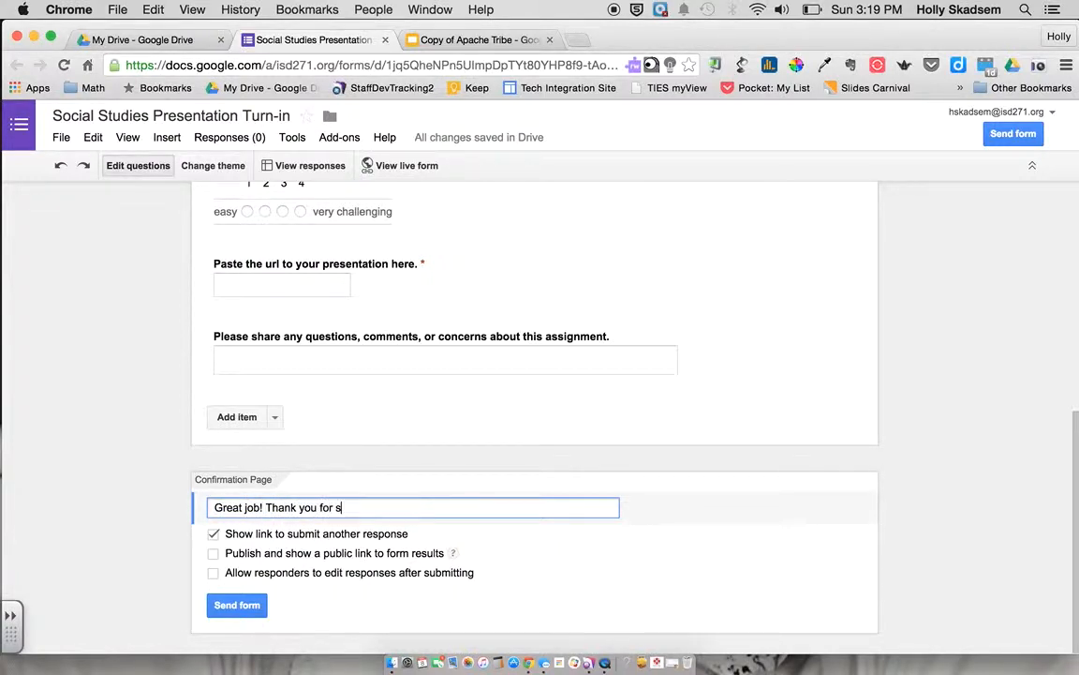
{"action": "type", "text": "t"}
{"action": "key", "text": "BackSpace"}
{"action": "key", "text": "BackSpace"}
{"action": "type", "text": "turning in your homework."}
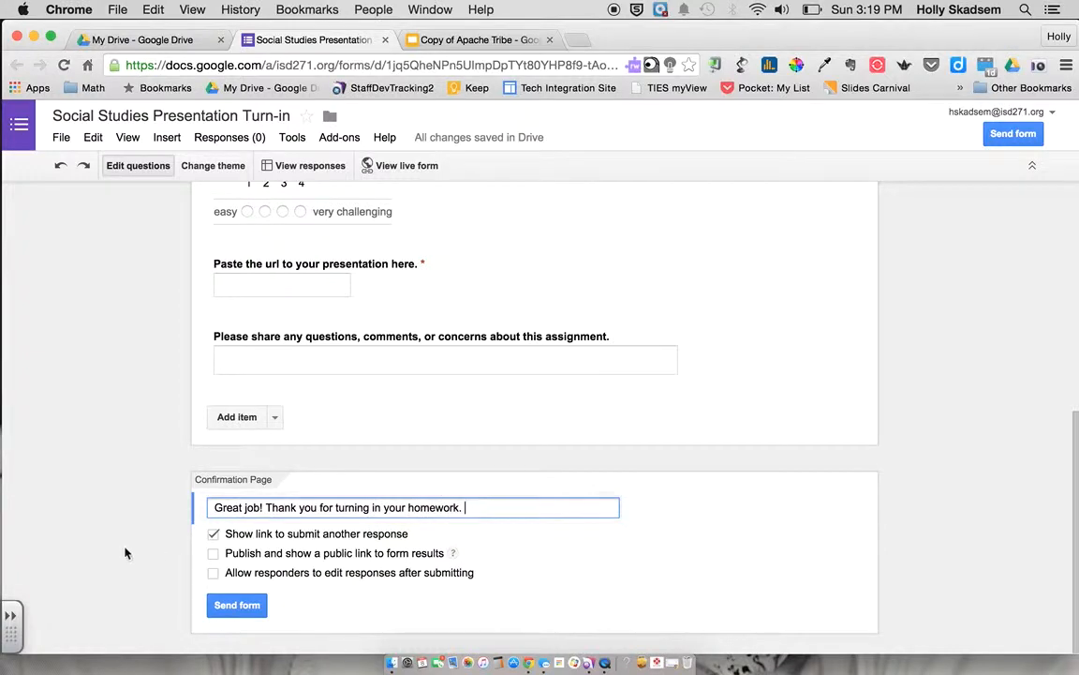
{"action": "scroll", "coordinate": [438, 434], "scroll_direction": "up", "scroll_amount": 5}
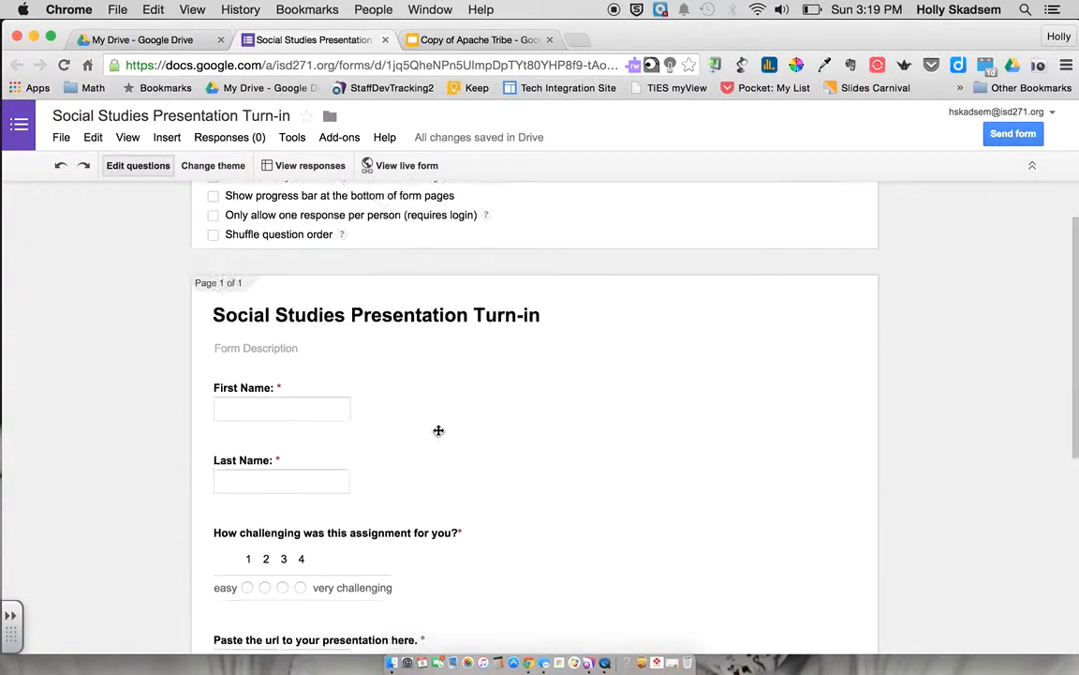
Open the live form and select its web address, backing out without copying
{"action": "left_click", "coordinate": [382, 169]}
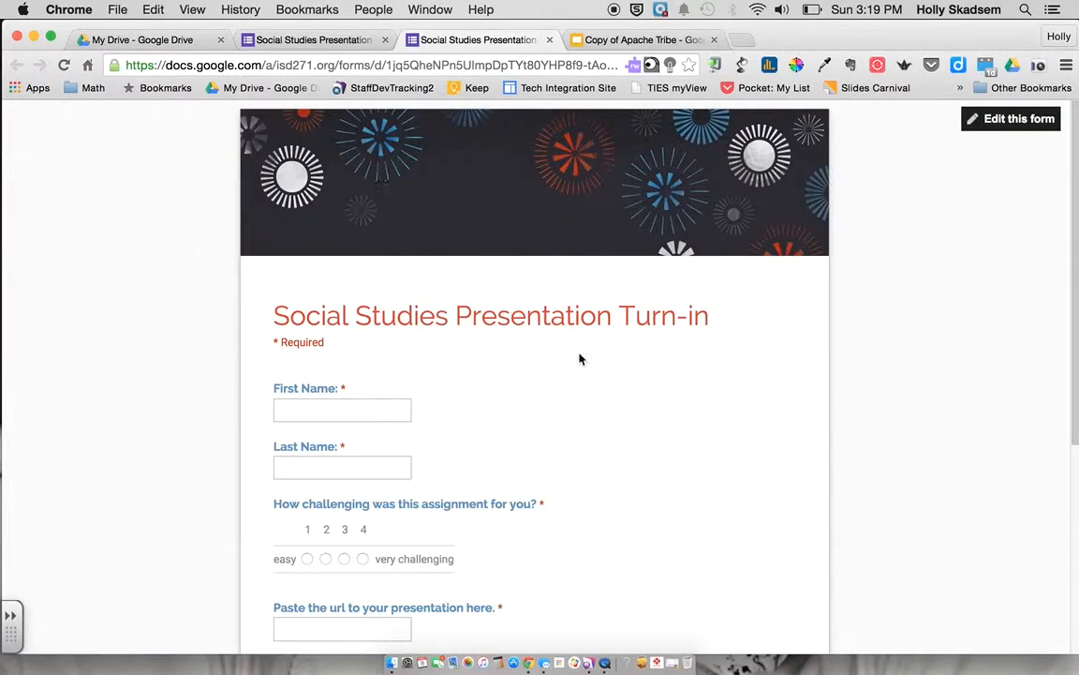
{"action": "scroll", "coordinate": [610, 459], "scroll_direction": "down", "scroll_amount": 5}
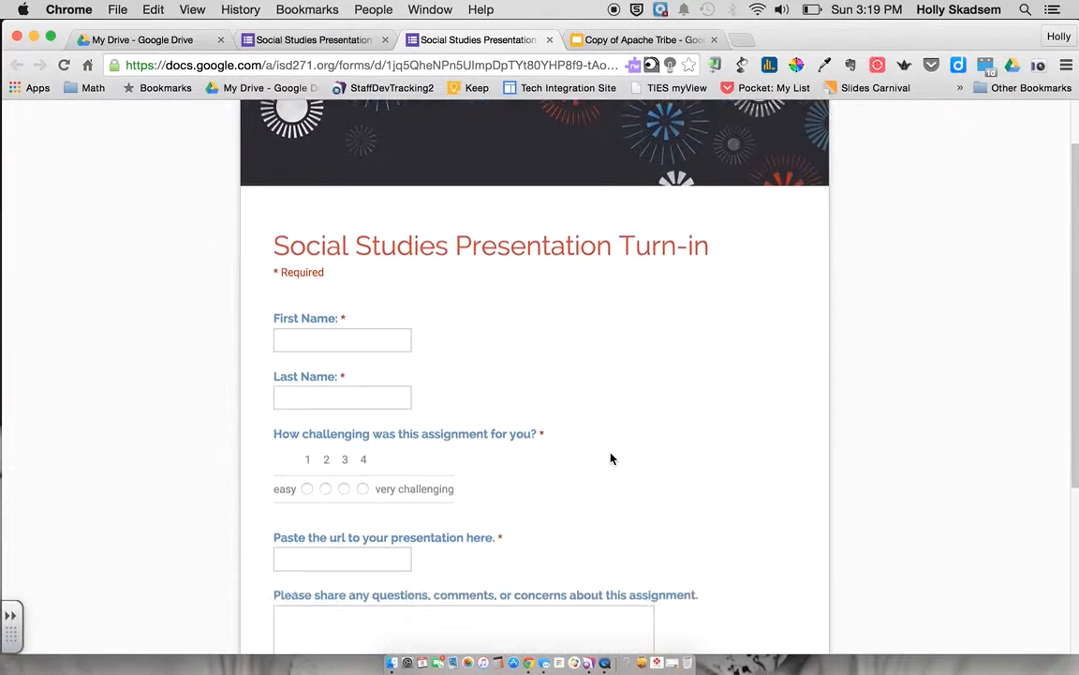
{"action": "scroll", "coordinate": [610, 453], "scroll_direction": "up", "scroll_amount": 2}
{"action": "scroll", "coordinate": [610, 455], "scroll_direction": "up", "scroll_amount": 4}
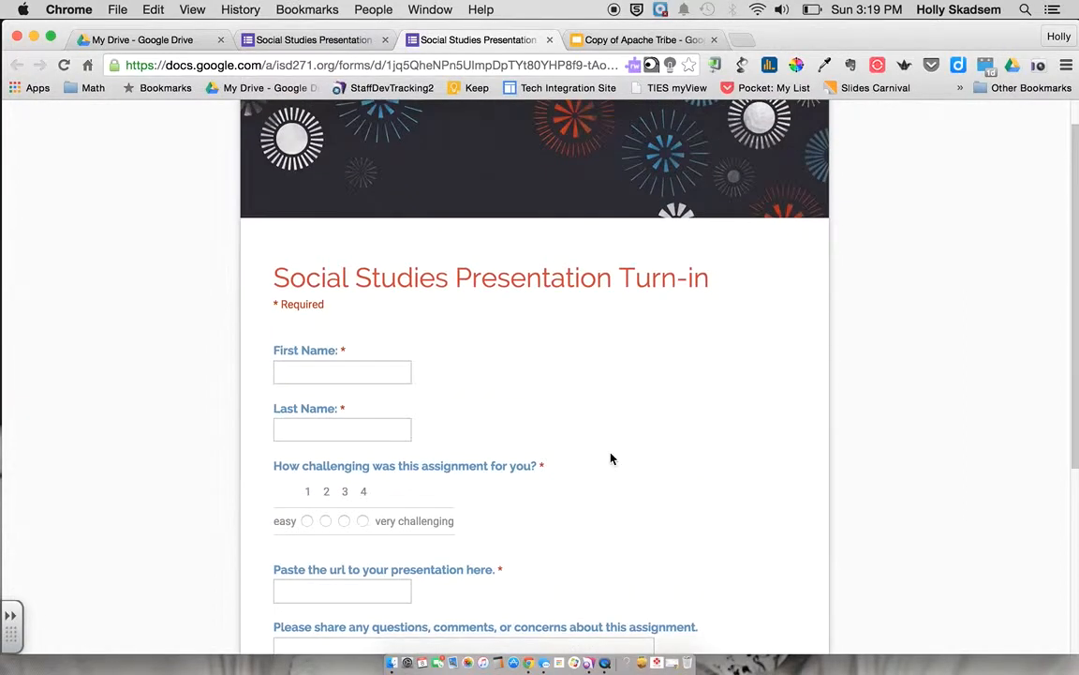
{"action": "left_click", "coordinate": [262, 67]}
{"action": "left_click_drag", "start_coordinate": [276, 67], "coordinate": [308, 67]}
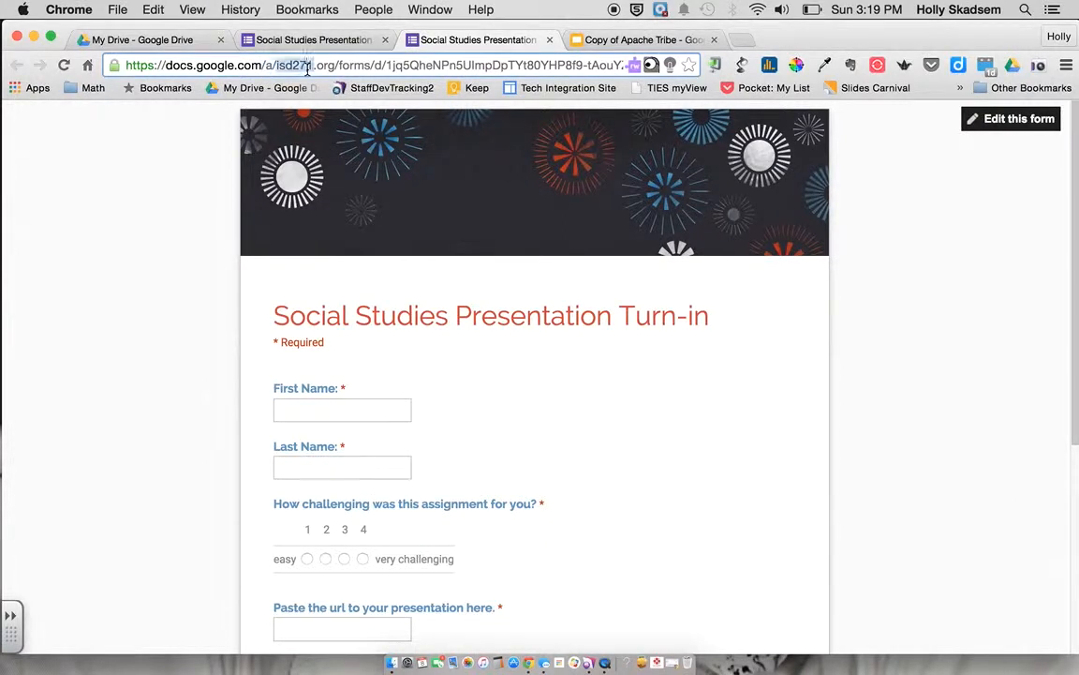
{"action": "triple_click", "coordinate": [307, 69]}
{"action": "left_click", "coordinate": [153, 10]}
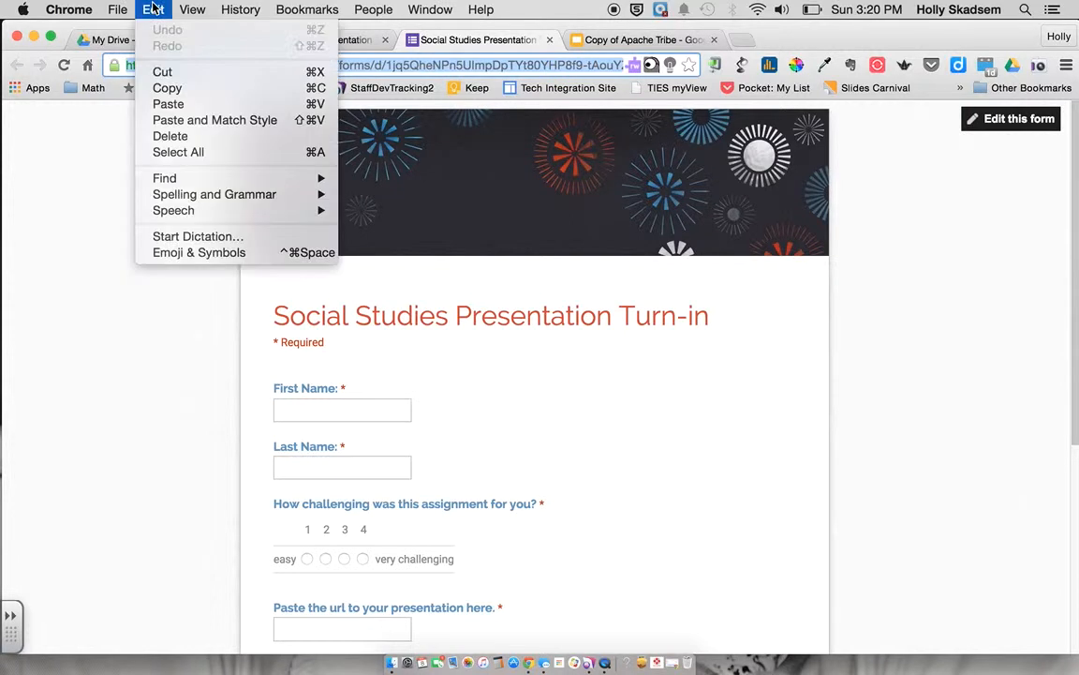
{"action": "left_click", "coordinate": [153, 11]}
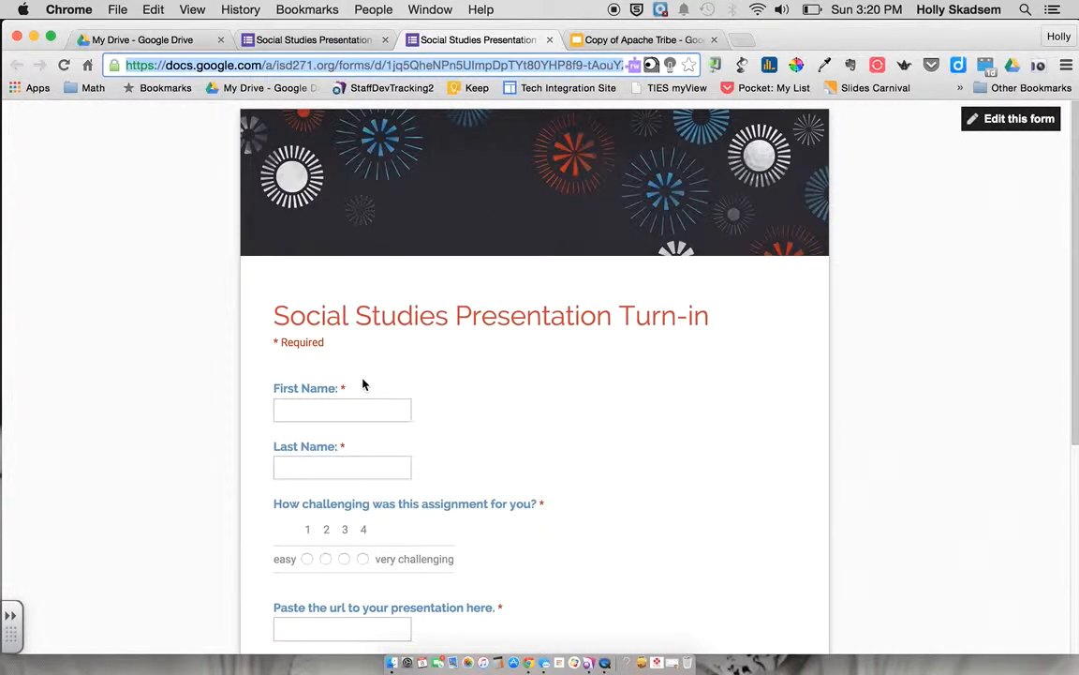
Enter the student's first and last name and rate the challenge 3
{"action": "left_click", "coordinate": [302, 414]}
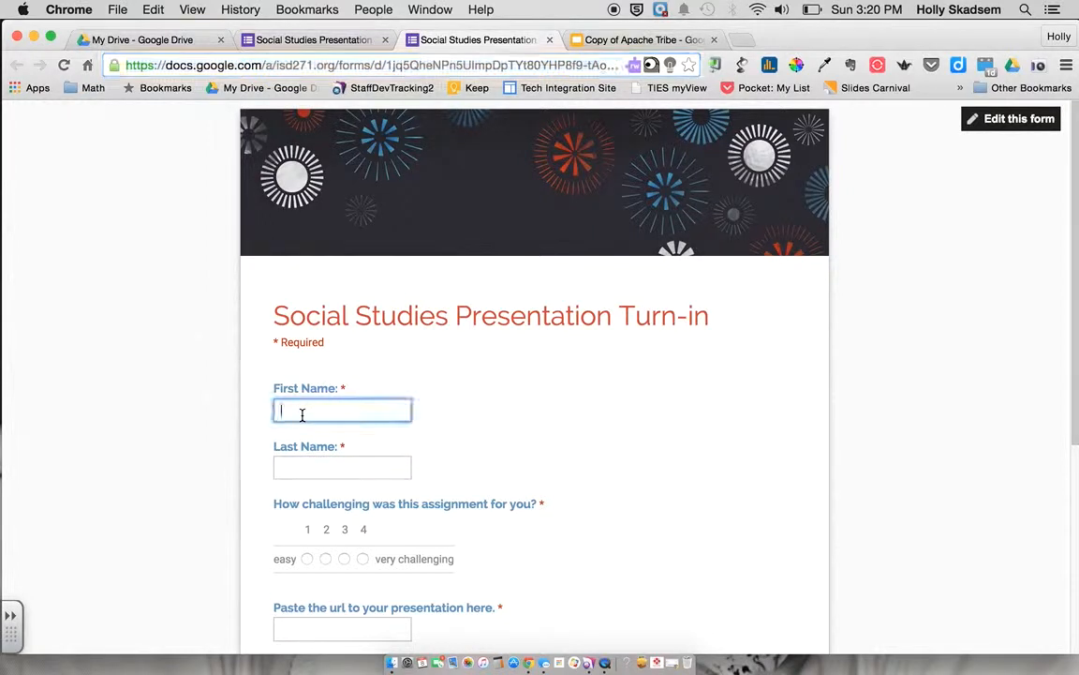
{"action": "key", "text": "Tab"}
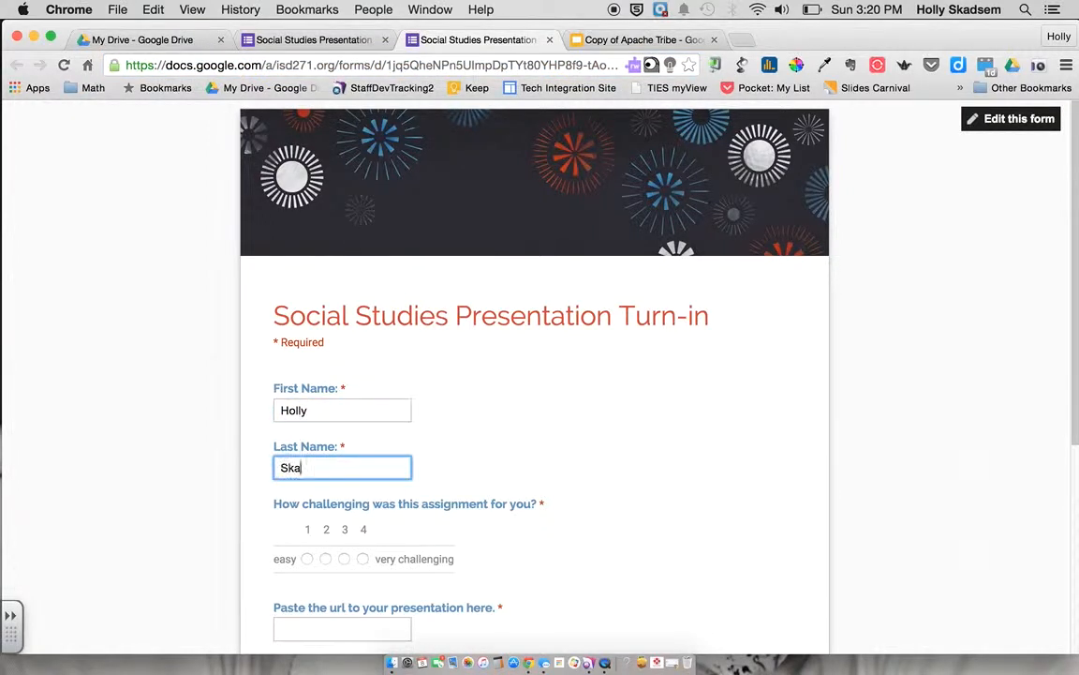
{"action": "scroll", "coordinate": [378, 496], "scroll_direction": "down", "scroll_amount": 2}
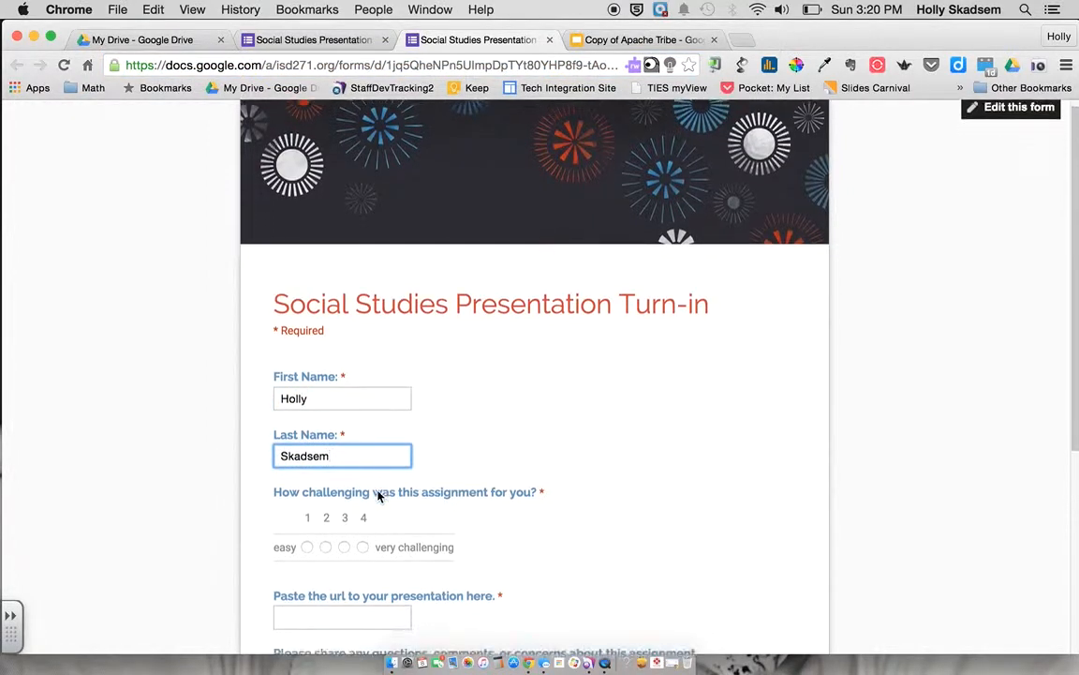
{"action": "left_click", "coordinate": [344, 467]}
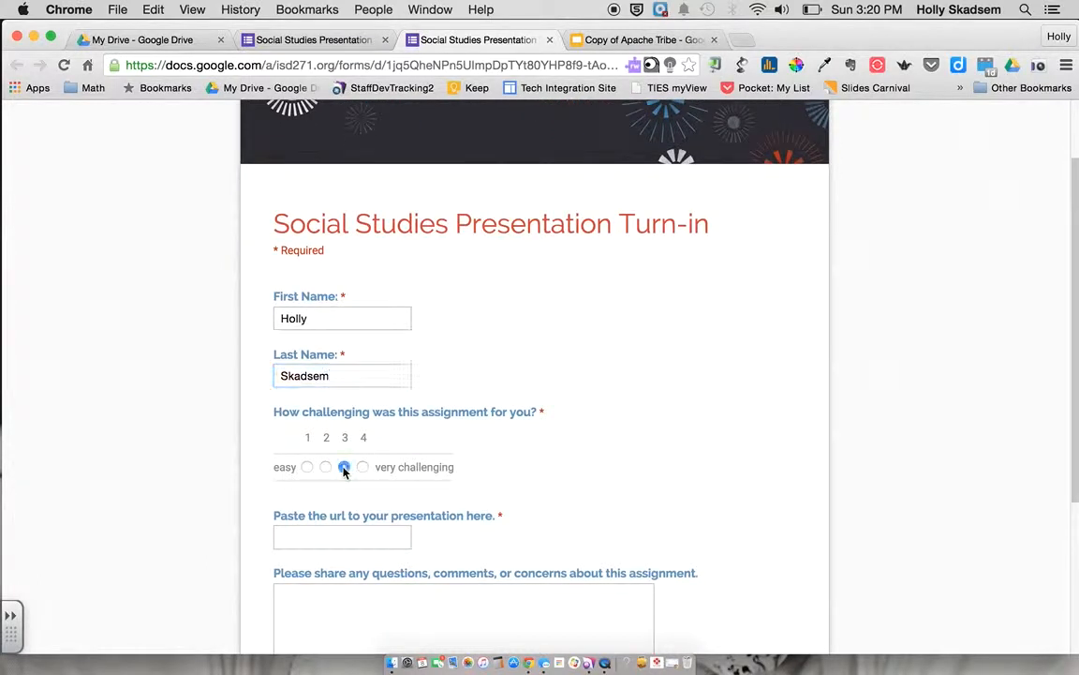
{"action": "scroll", "coordinate": [400, 513], "scroll_direction": "down", "scroll_amount": 1}
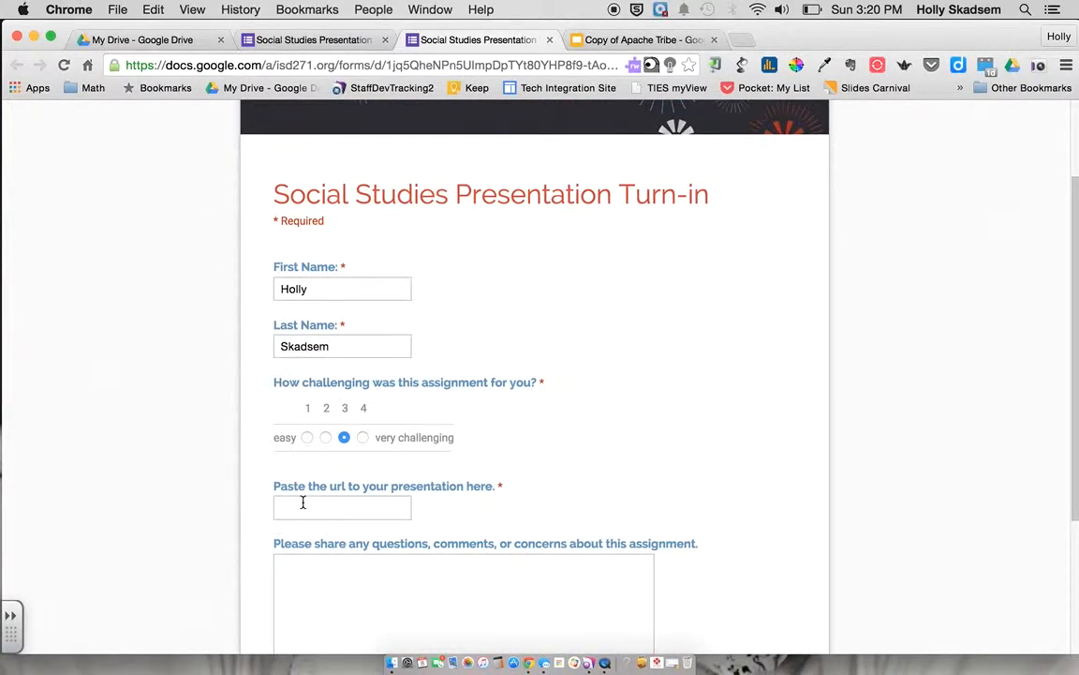
{"action": "left_click", "coordinate": [630, 40]}
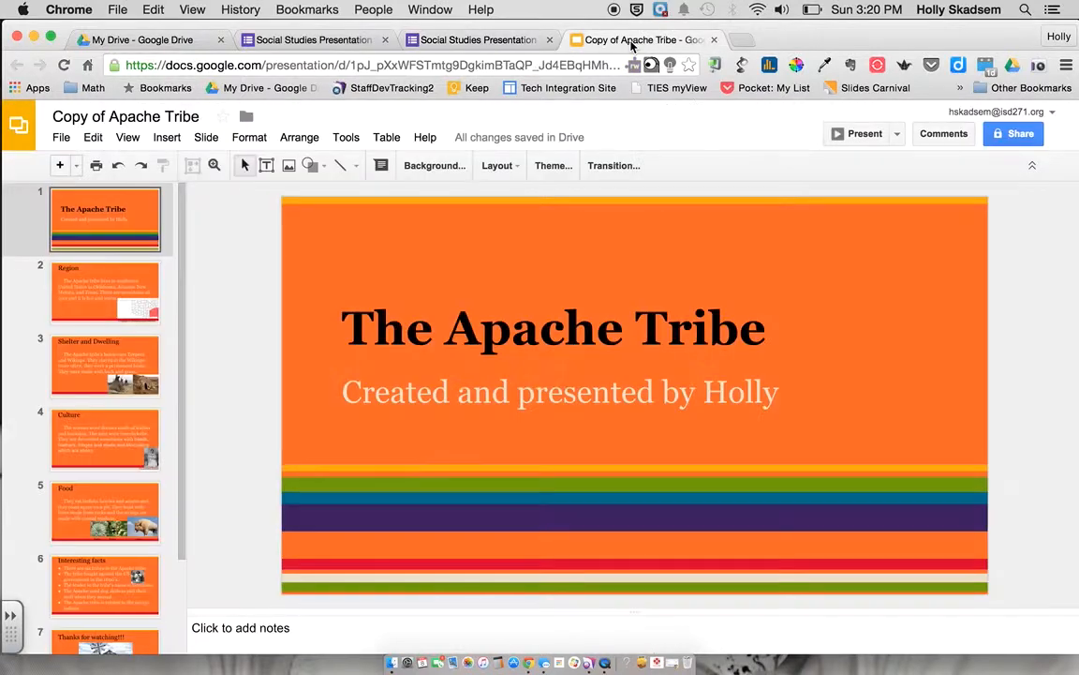
Copy the Copy of Apache Tribe presentation's web address and return to the form
{"action": "left_click", "coordinate": [302, 65]}
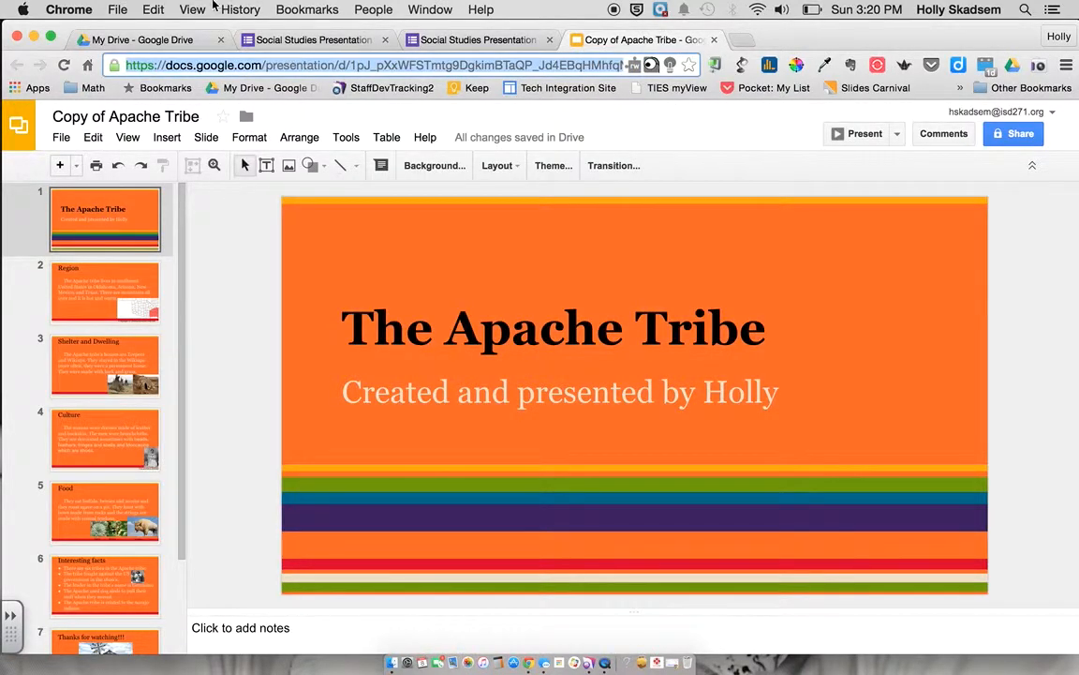
{"action": "left_click", "coordinate": [154, 8]}
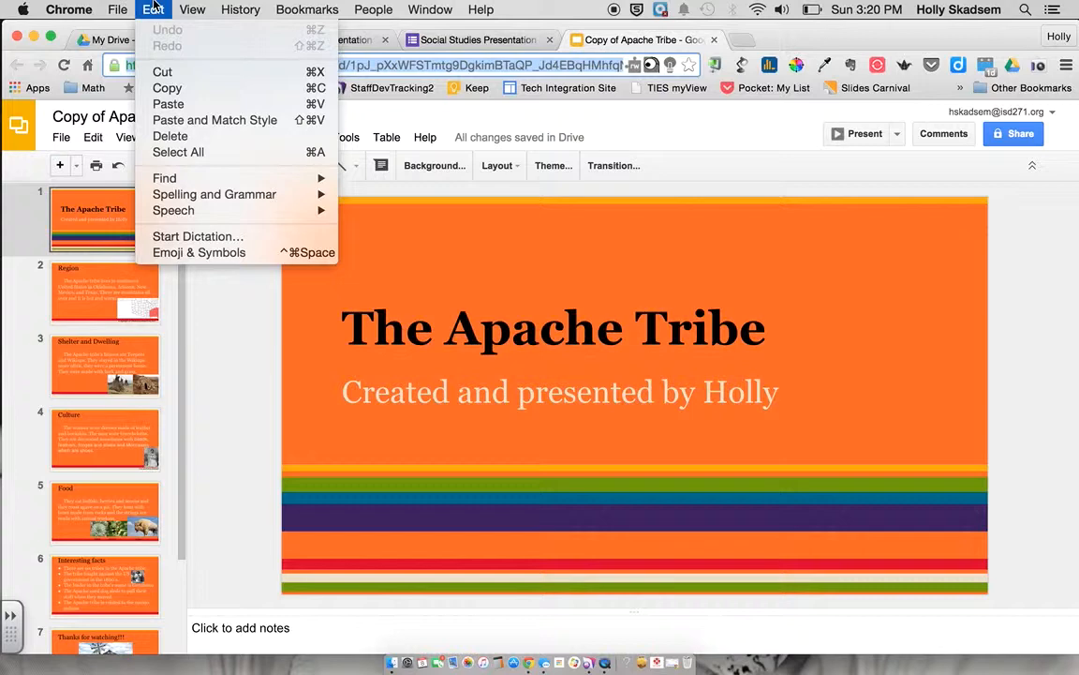
{"action": "left_click", "coordinate": [174, 89]}
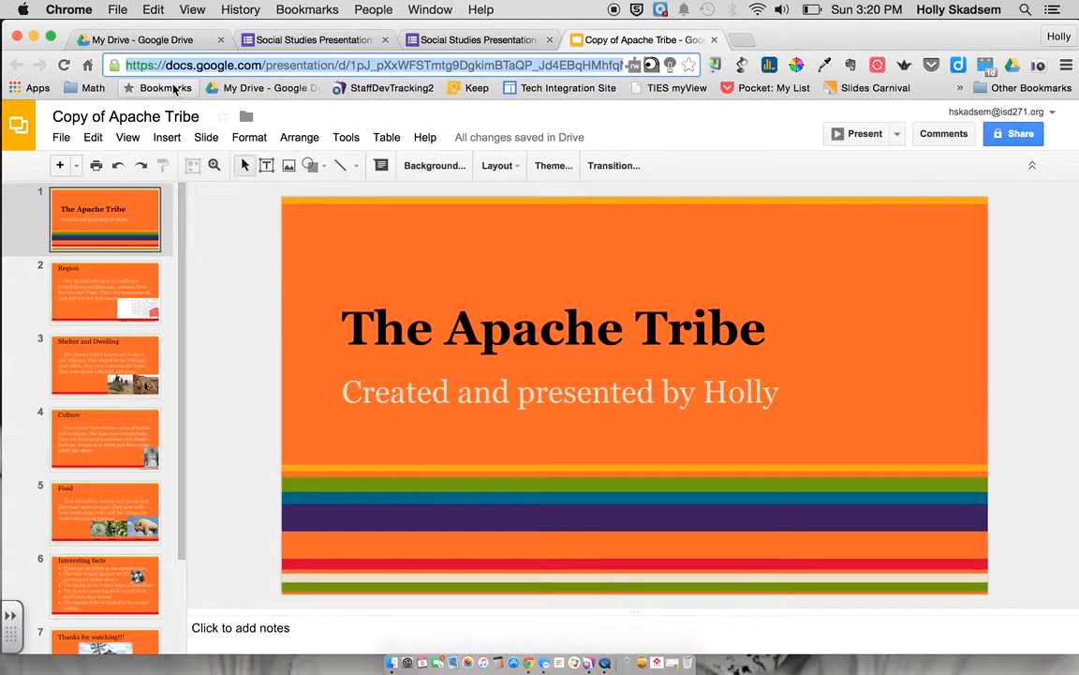
{"action": "left_click", "coordinate": [458, 37]}
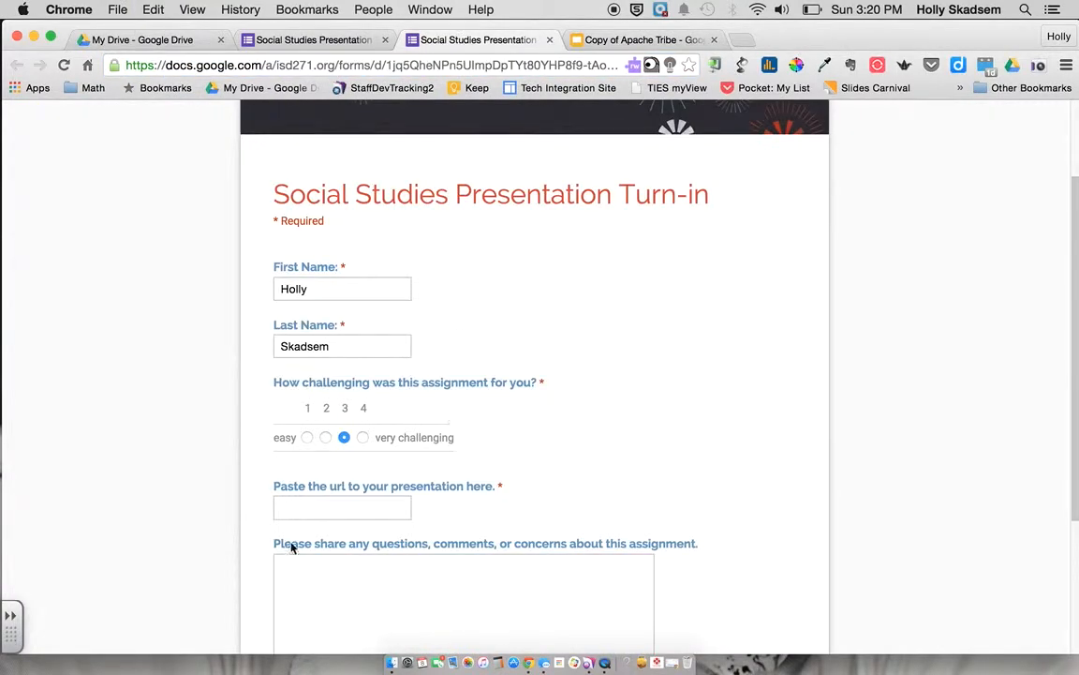
Paste the presentation link into the url answer and submit the test response
{"action": "left_click", "coordinate": [287, 508]}
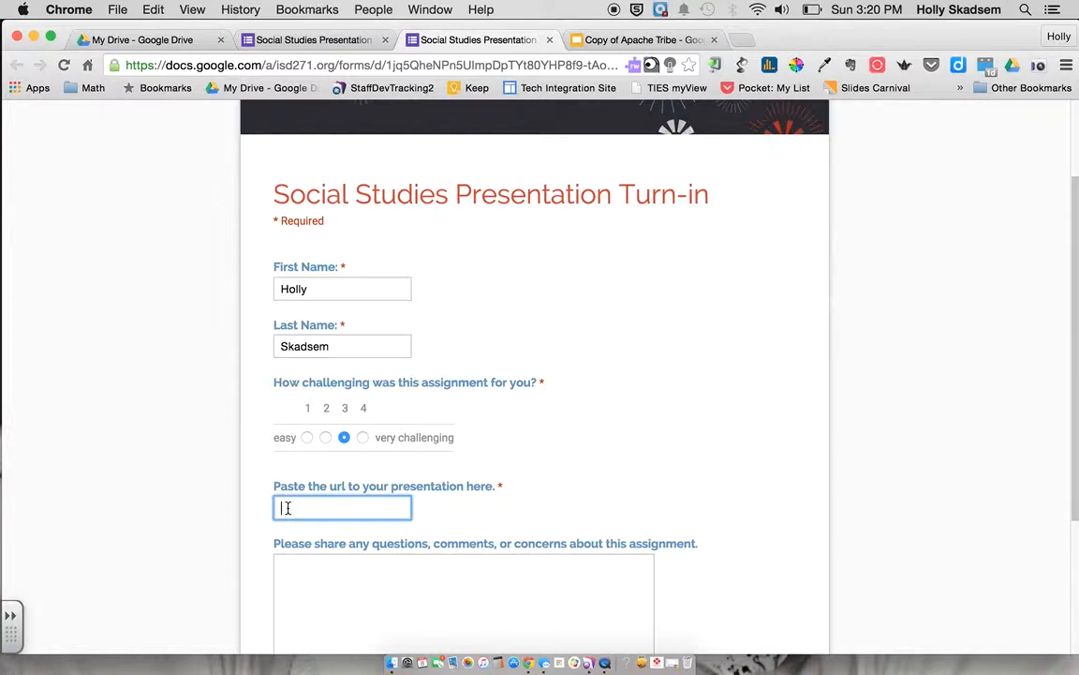
{"action": "left_click", "coordinate": [153, 10]}
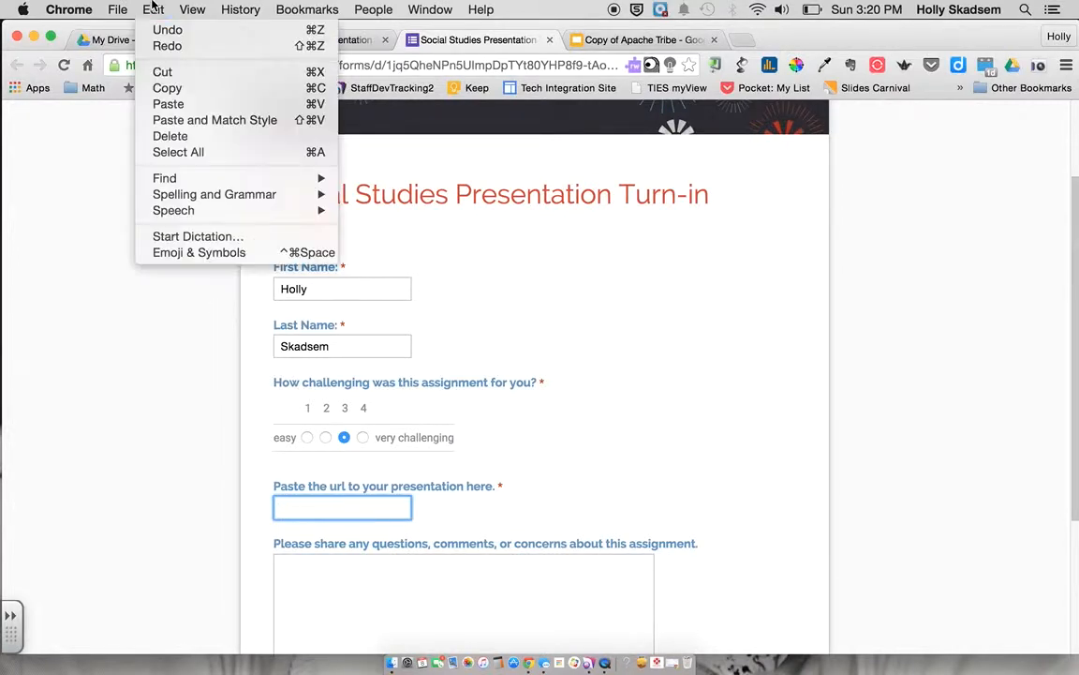
{"action": "left_click", "coordinate": [168, 104]}
{"action": "scroll", "coordinate": [368, 578], "scroll_direction": "down", "scroll_amount": 3}
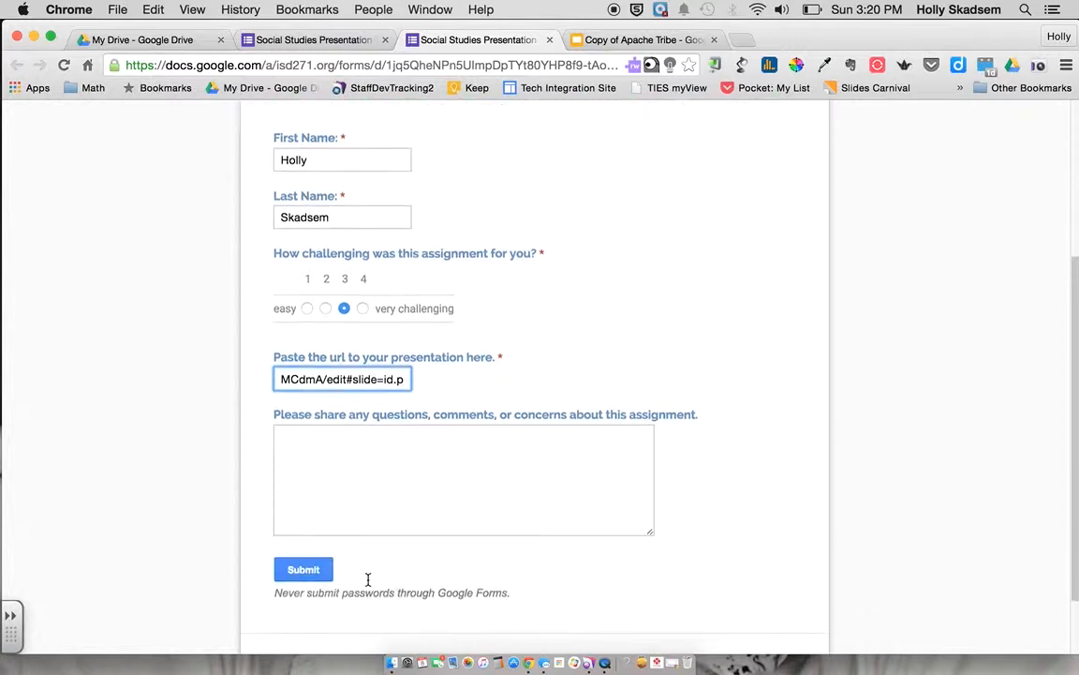
{"action": "scroll", "coordinate": [368, 578], "scroll_direction": "down", "scroll_amount": 2}
{"action": "left_click", "coordinate": [304, 517]}
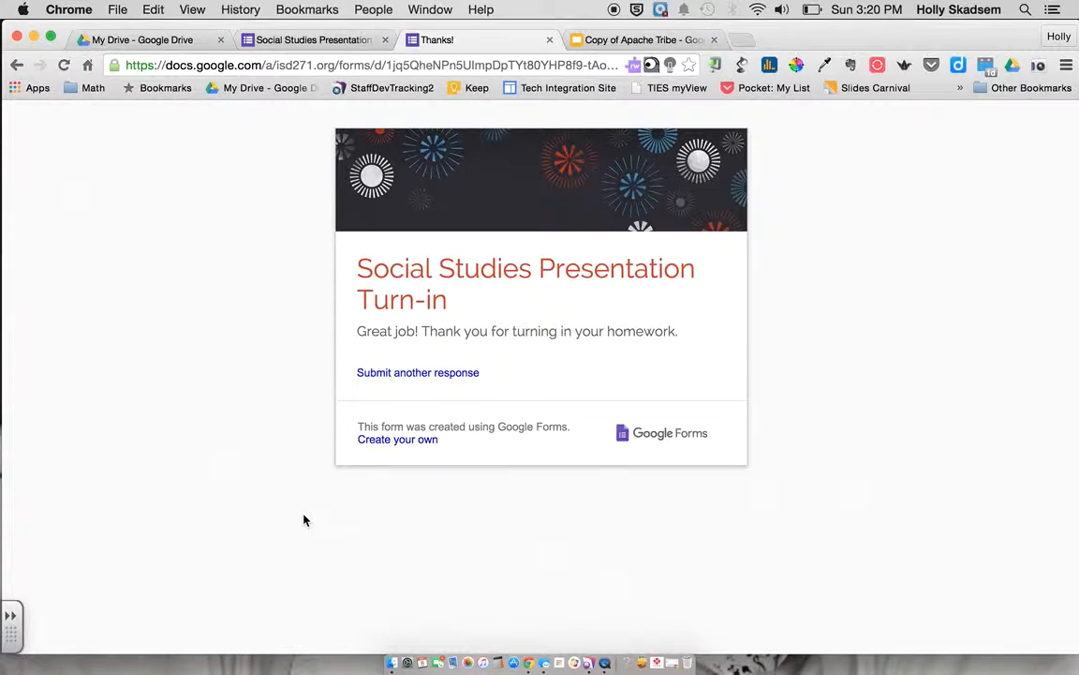
{"action": "left_click", "coordinate": [131, 42]}
Find and open the Social Studies Presentation Turn-in form in Drive, then go back to My Drive
{"action": "scroll", "coordinate": [302, 531], "scroll_direction": "down", "scroll_amount": 5}
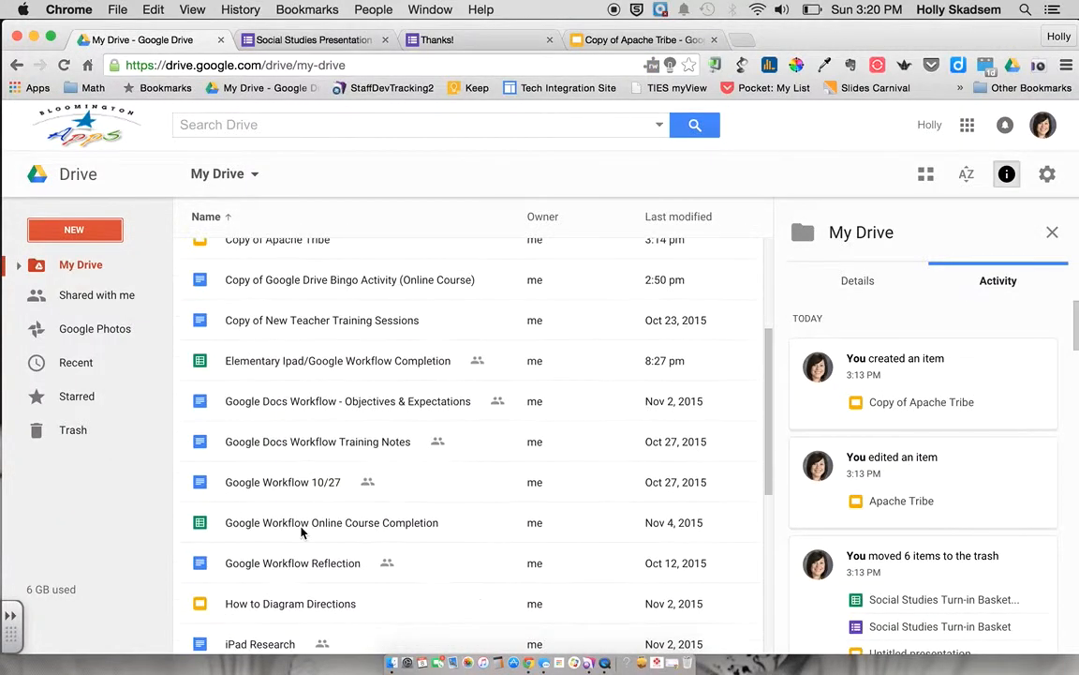
{"action": "scroll", "coordinate": [302, 531], "scroll_direction": "down", "scroll_amount": 1}
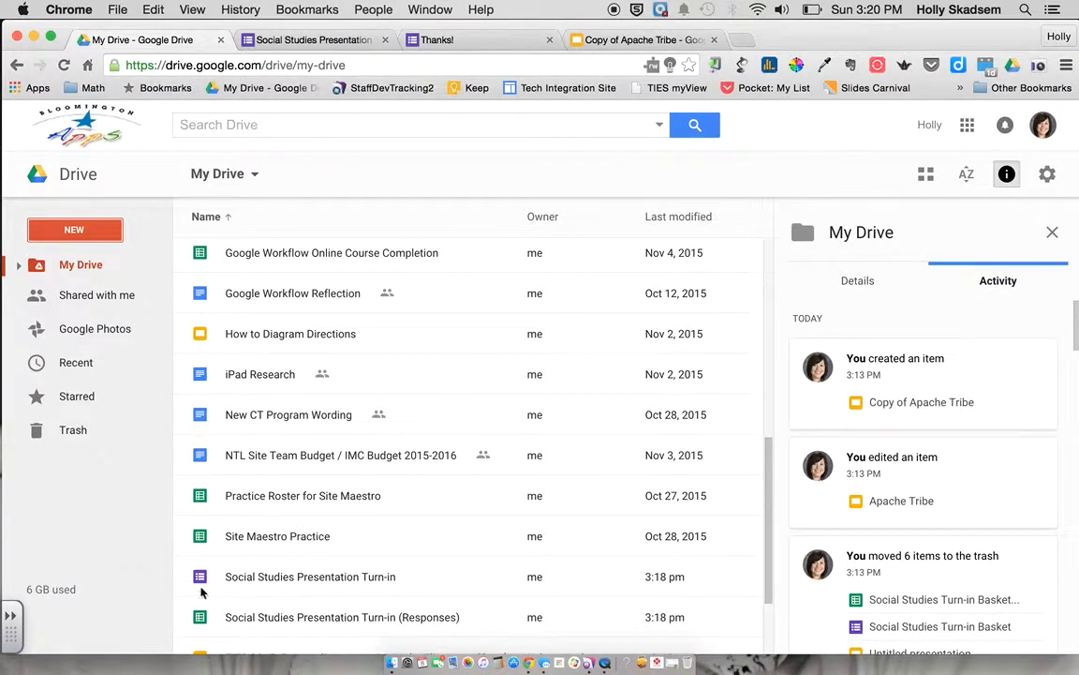
{"action": "scroll", "coordinate": [281, 521], "scroll_direction": "down", "scroll_amount": 1}
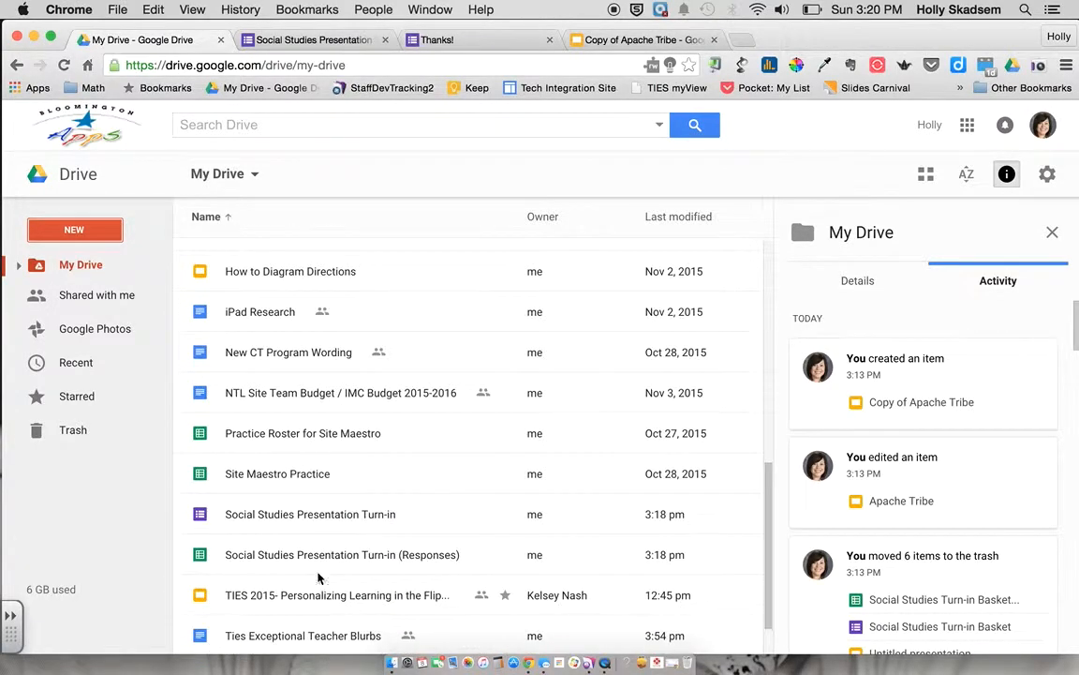
{"action": "double_click", "coordinate": [255, 513]}
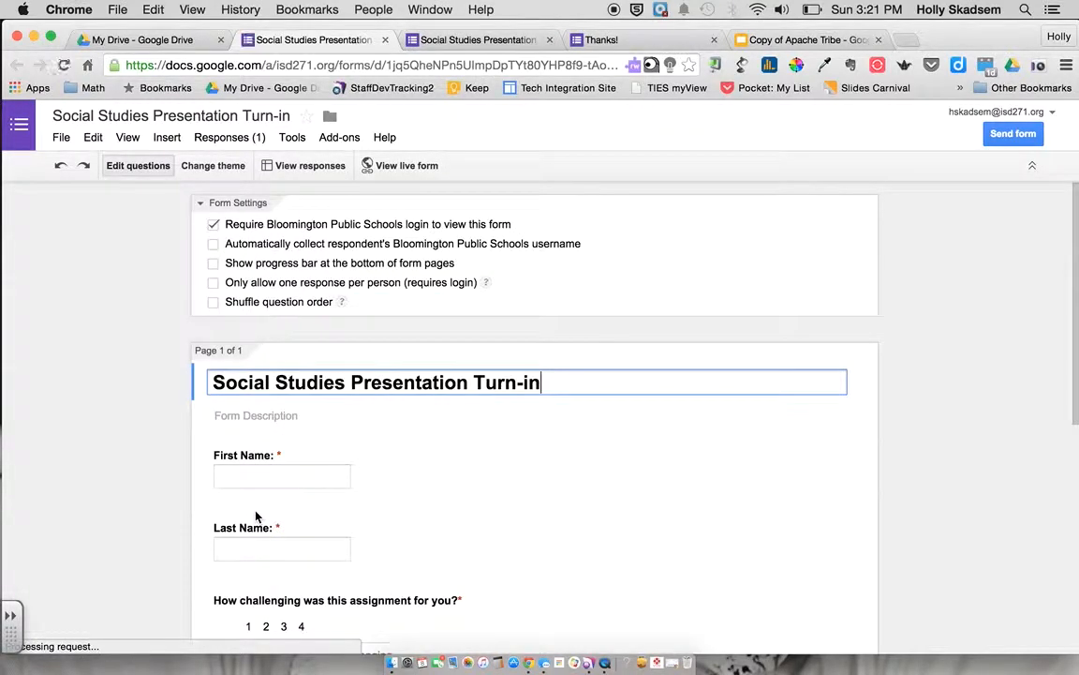
{"action": "left_click", "coordinate": [138, 40]}
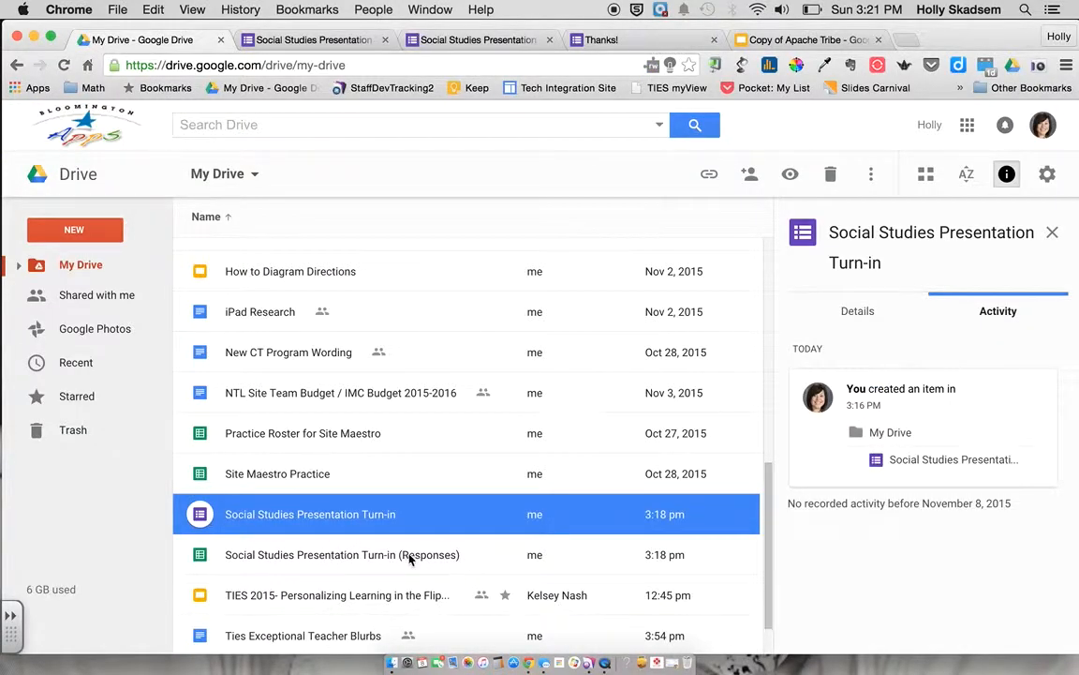
Open the Social Studies Presentation Turn-in (Responses) spreadsheet and check the presentation link in E2
{"action": "double_click", "coordinate": [288, 556]}
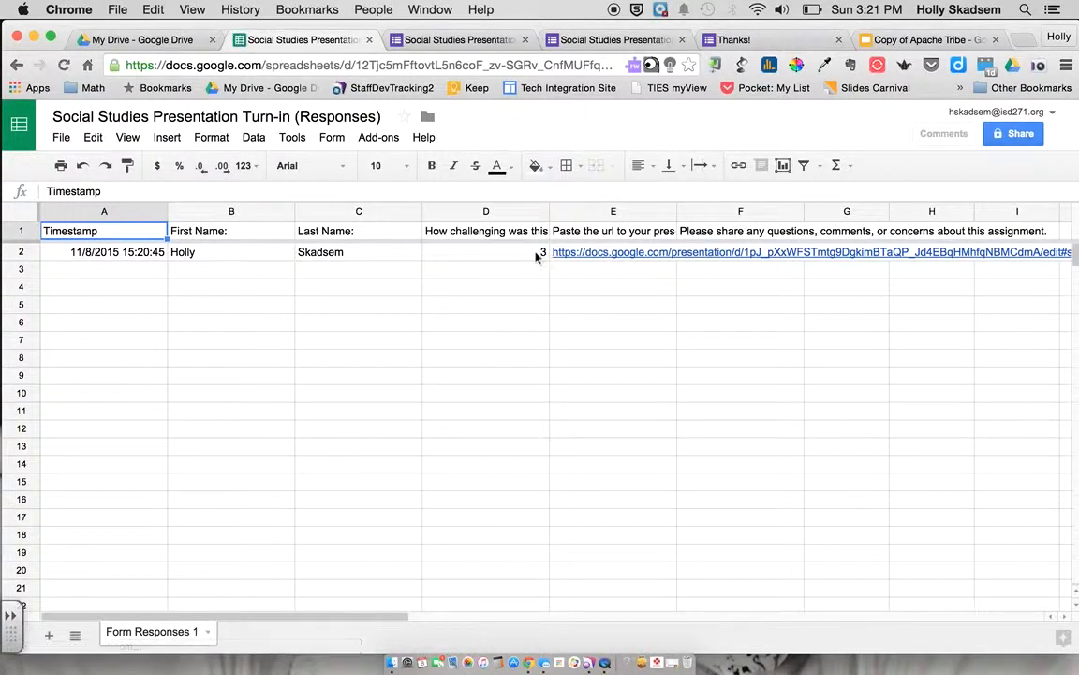
{"action": "left_click", "coordinate": [592, 253]}
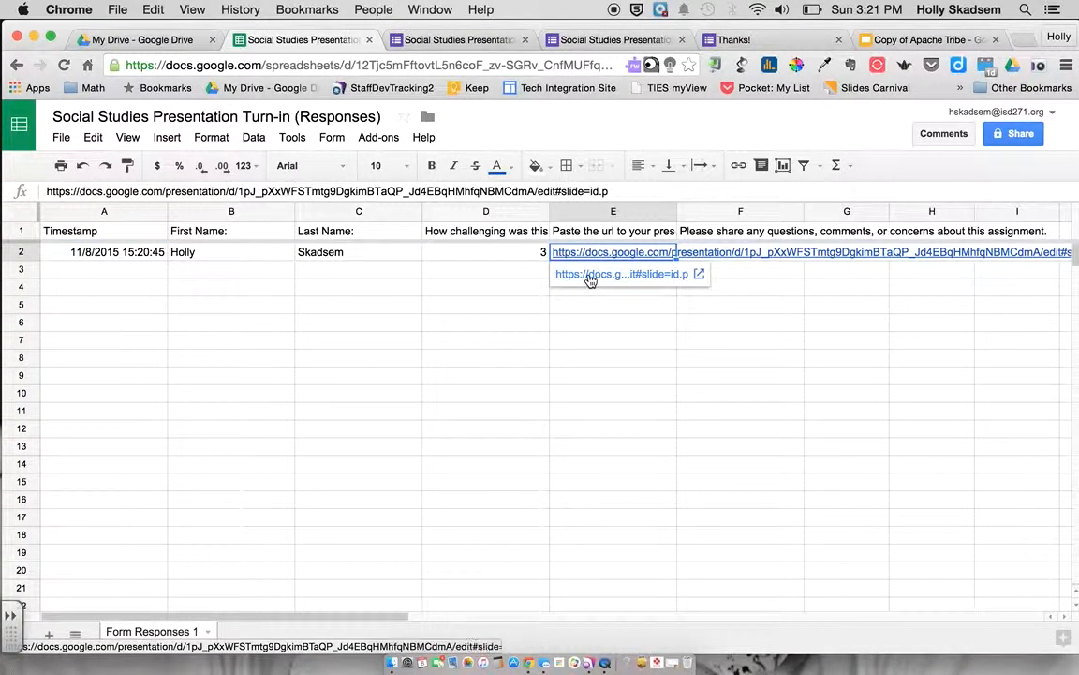
{"action": "left_click", "coordinate": [465, 330]}
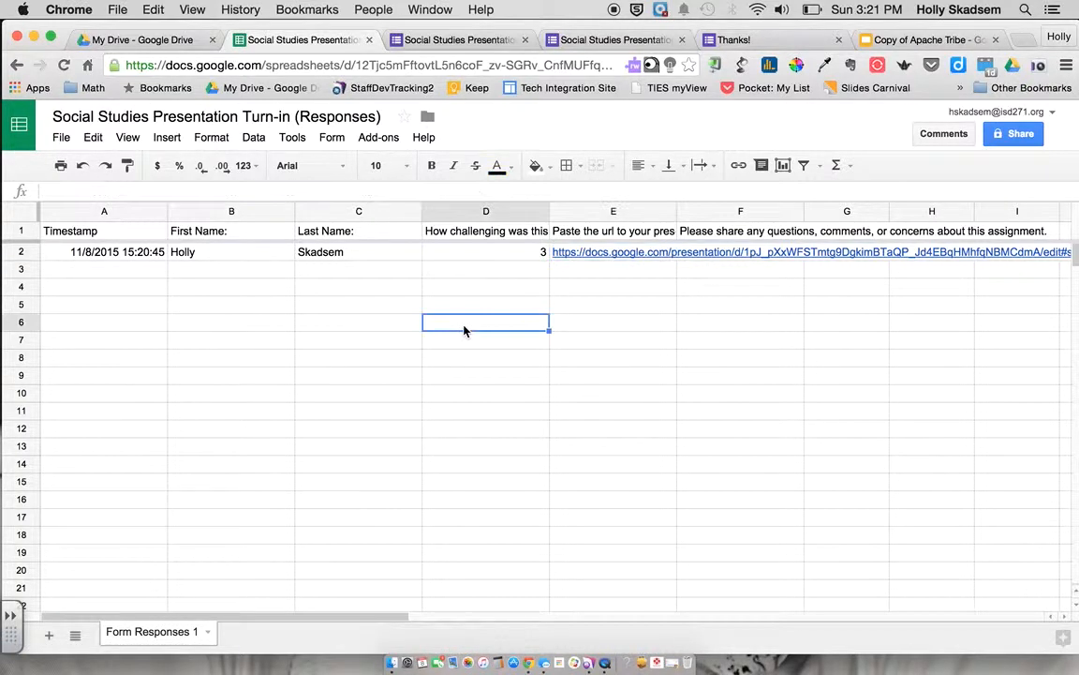